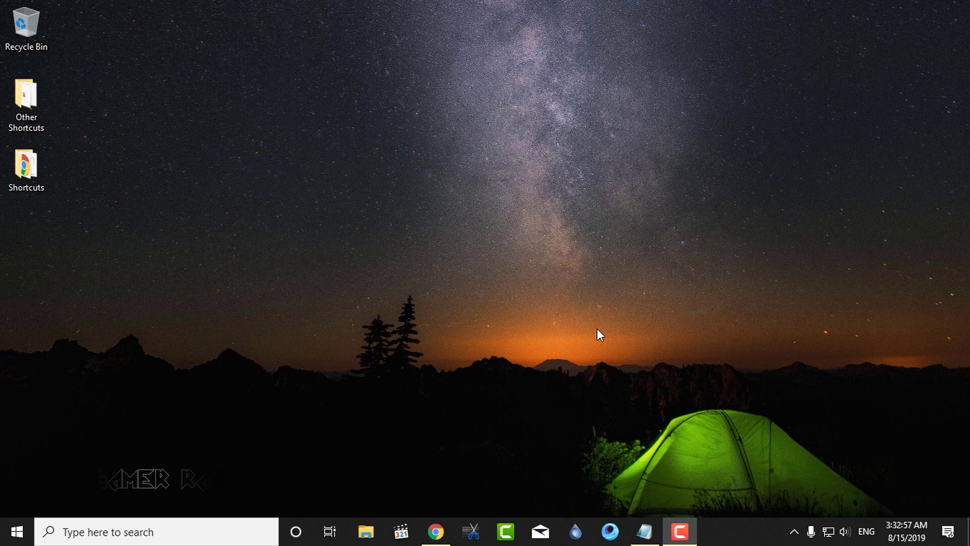
# Step: Restore the Chrome window showing the gameloop.fun home page
pyautogui.click(427, 520)
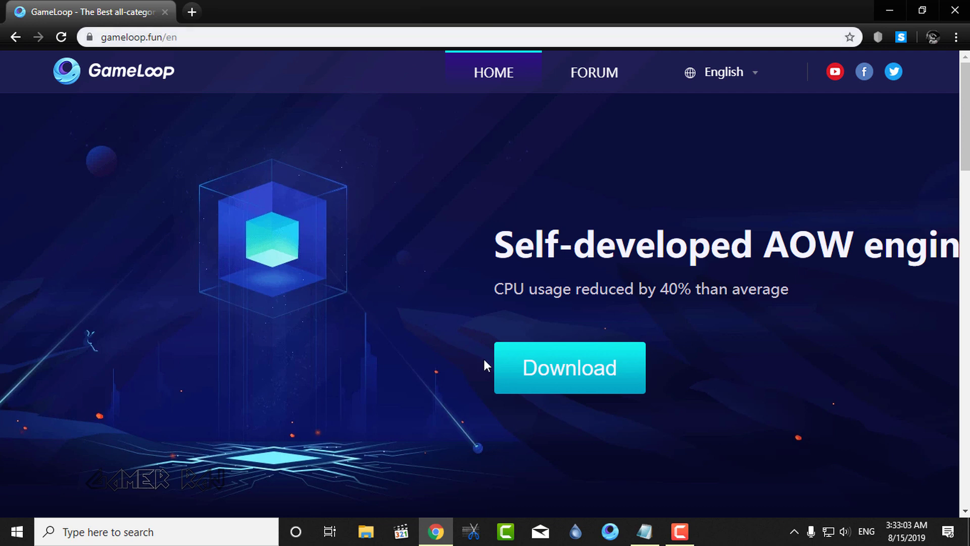
# Step: Download the GameLoop installer from the site's home page
pyautogui.click(545, 368)
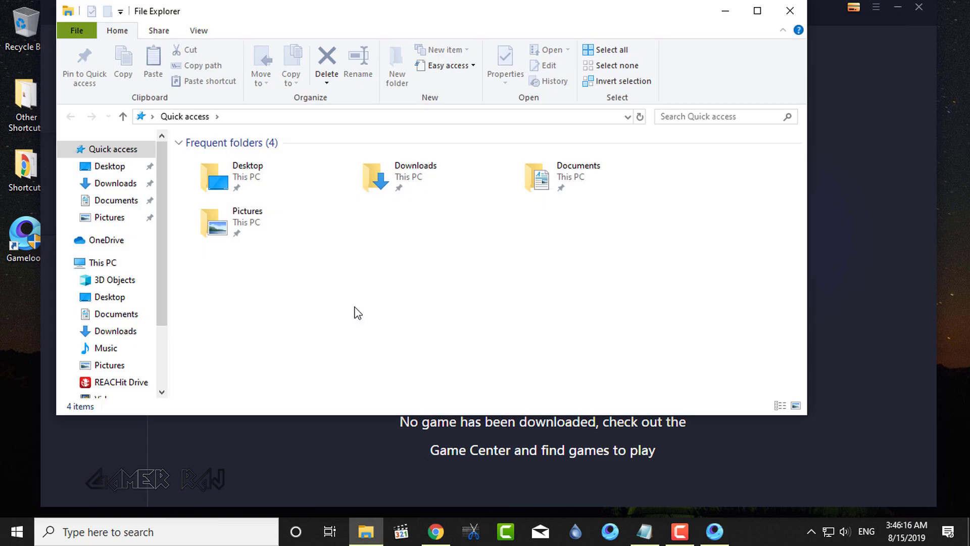
pyautogui.moveTo(388, 15); pyautogui.dragTo(552, 51)
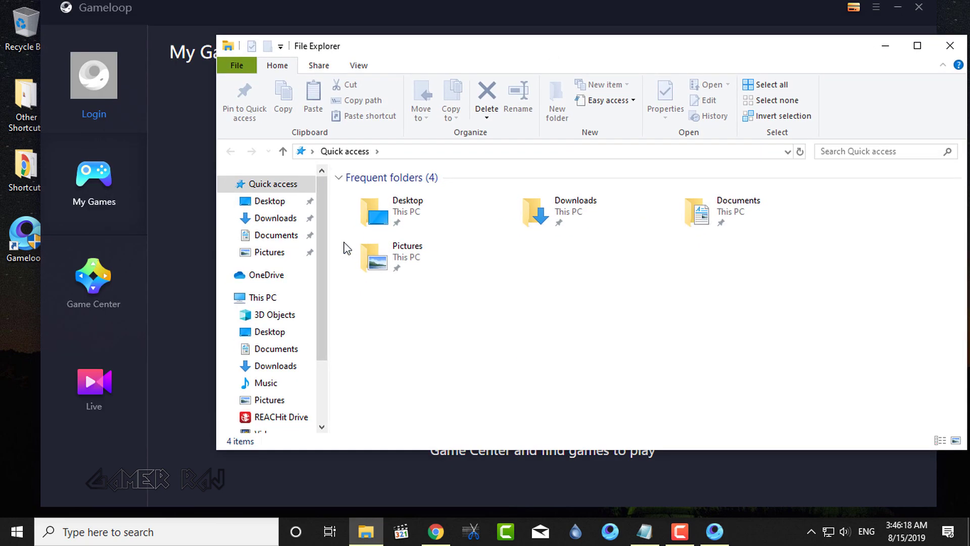
pyautogui.scroll(-2, 322, 351)
# Step: Browse to F:\Temp\TxGameDownload\MobileGamePCShared and confirm it is empty
pyautogui.click(292, 374)
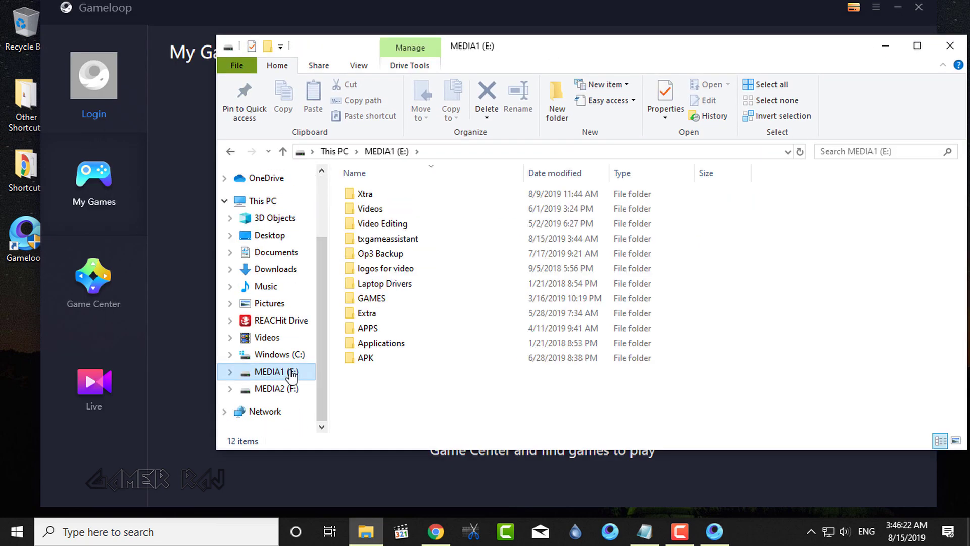
pyautogui.click(288, 390)
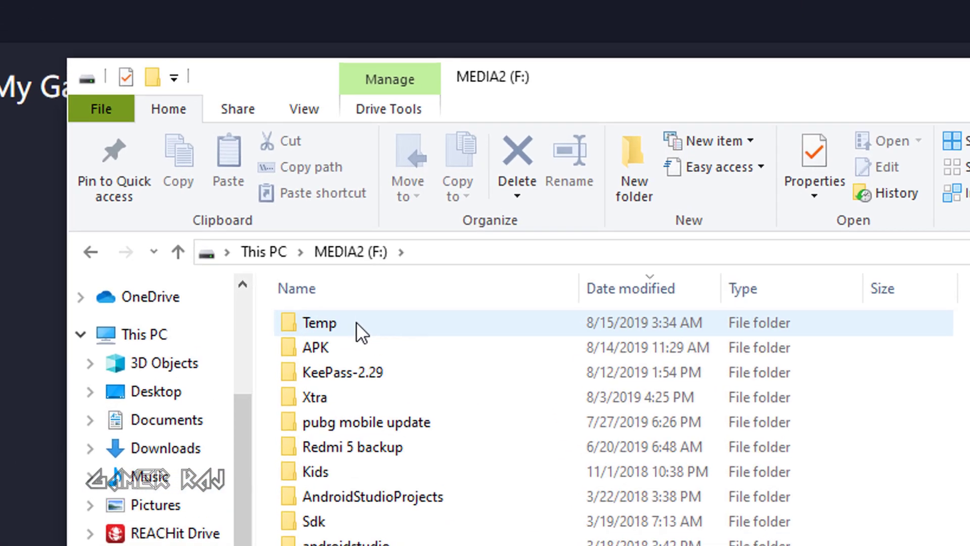
pyautogui.doubleClick(357, 322)
pyautogui.doubleClick(327, 349)
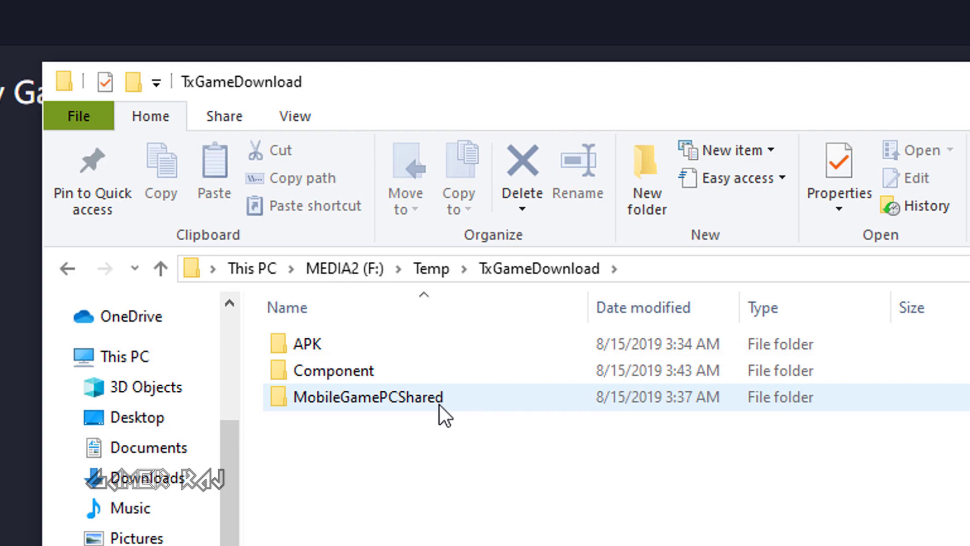
pyautogui.doubleClick(418, 394)
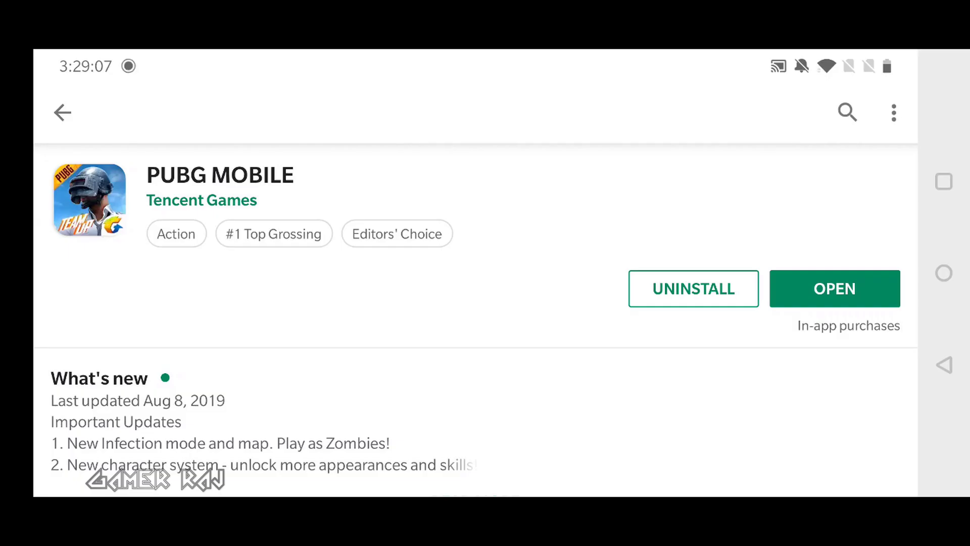
pyautogui.scroll(-10, 825, 245)
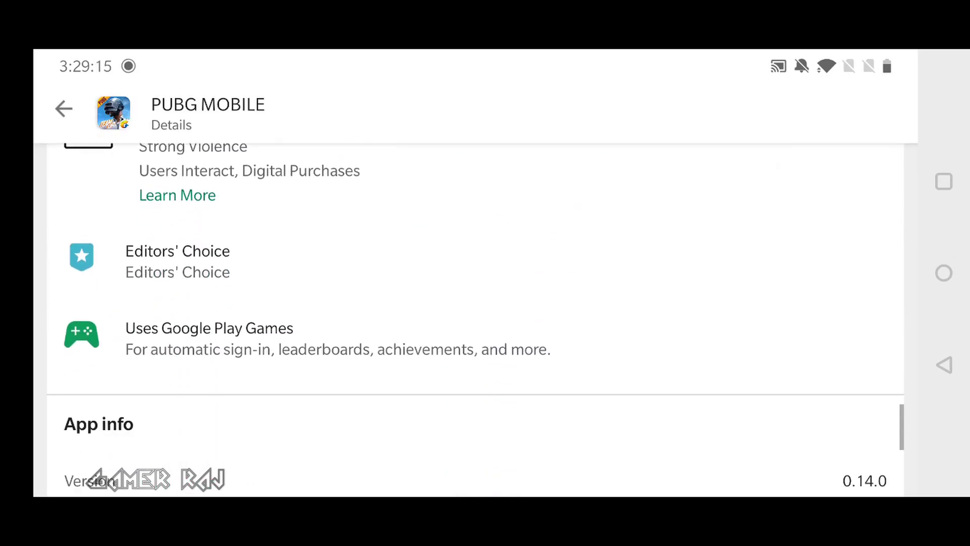
pyautogui.scroll(-3, 804, 288)
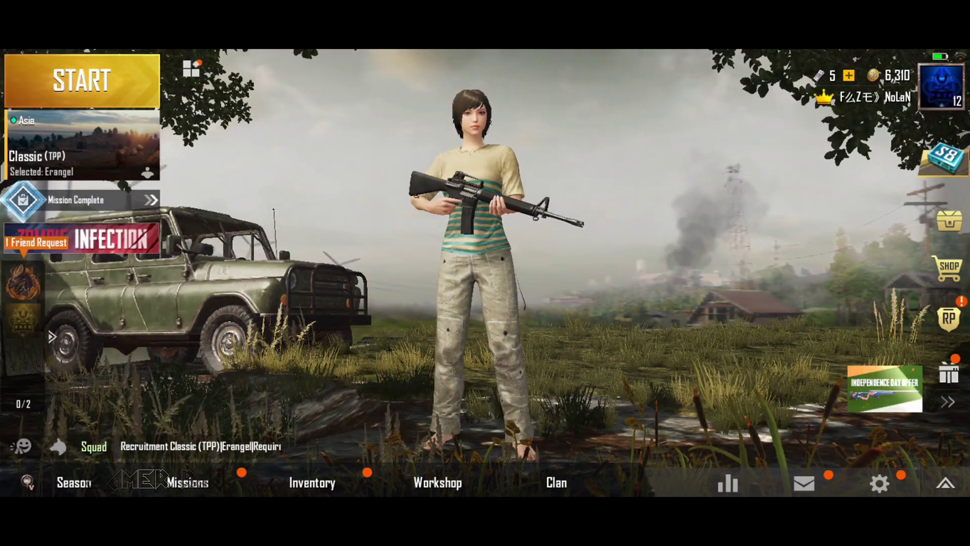
# Step: Check PUBG MOBILE's version 0.14.0, then search the Play Store for xplore file manager
pyautogui.click(76, 140)
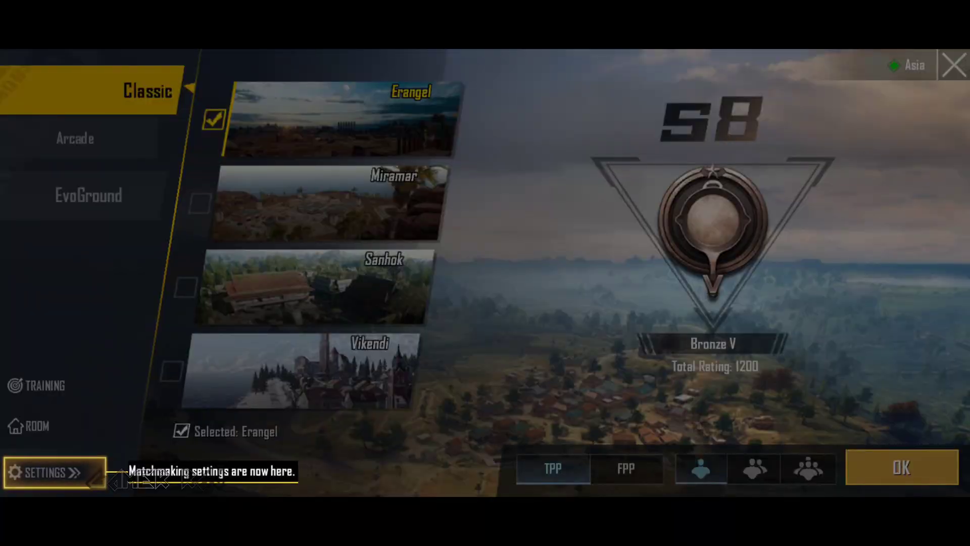
pyautogui.moveTo(298, 315); pyautogui.dragTo(292, 284)
pyautogui.click(292, 285)
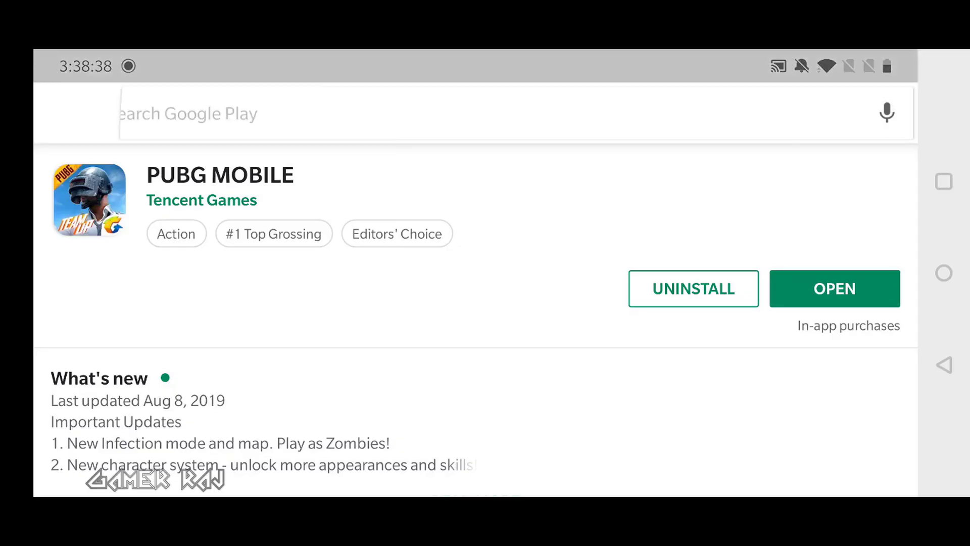
pyautogui.click(303, 113)
pyautogui.click(155, 232)
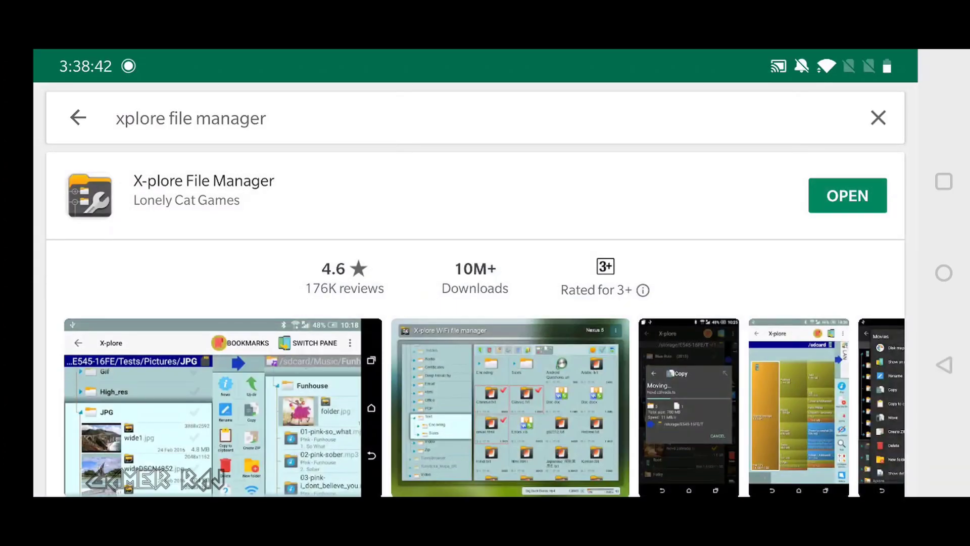
# Step: Find Apk Extractor in the Play Store and launch it
pyautogui.click(877, 118)
pyautogui.click(734, 111)
pyautogui.click(133, 233)
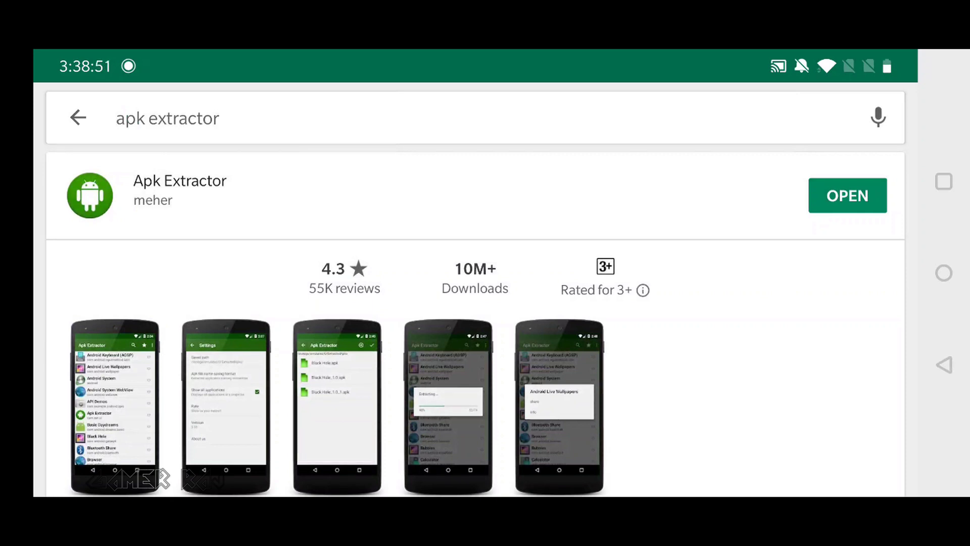
pyautogui.click(847, 196)
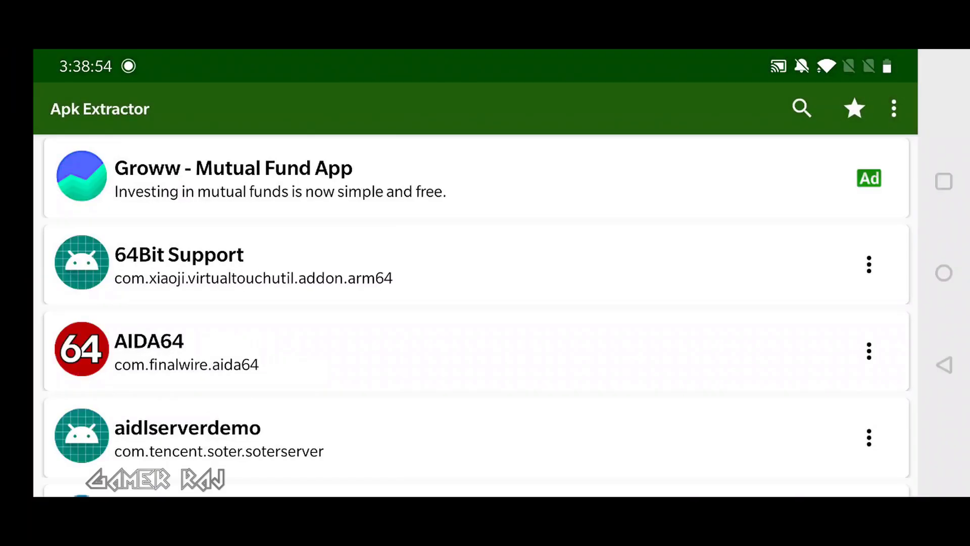
# Step: Search pubg, extract PUBG MOBILE's APK to ExtractedApks, then return to the Play Store
pyautogui.click(802, 108)
pyautogui.write('p')
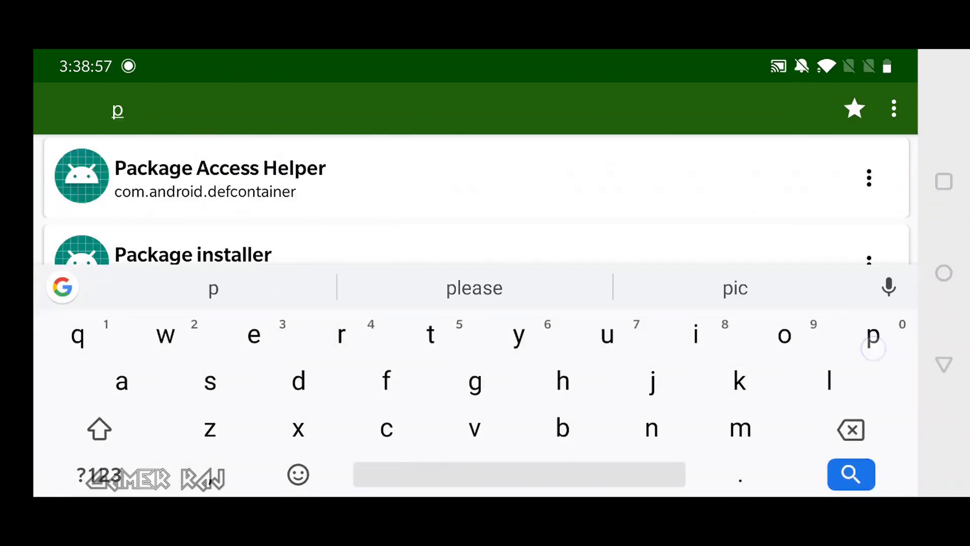
pyautogui.write('ubg')
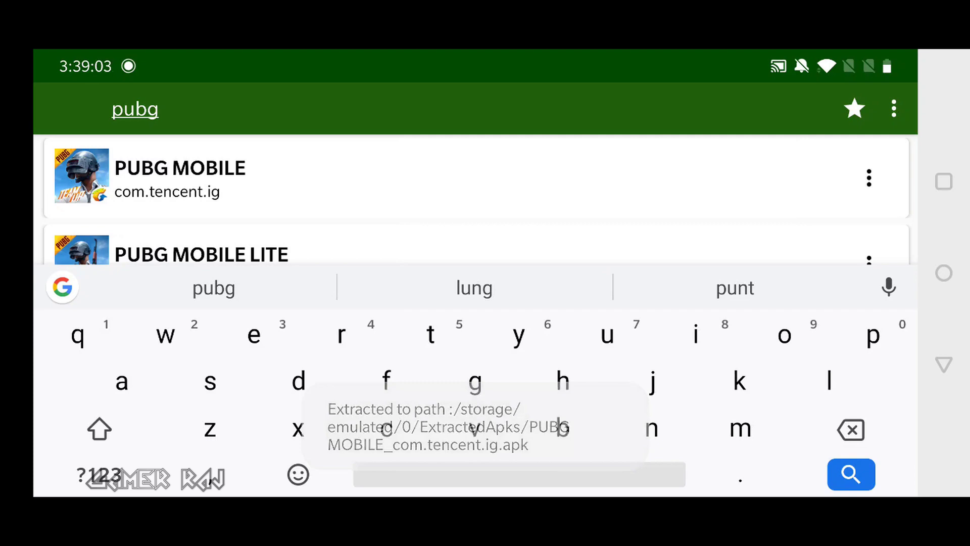
pyautogui.click(944, 365)
pyautogui.click(955, 388)
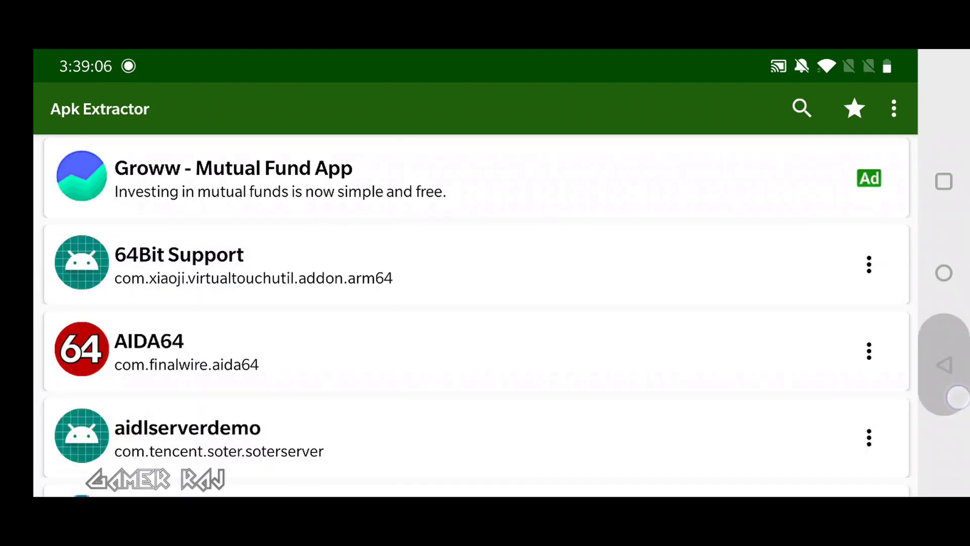
pyautogui.click(943, 365)
# Step: Launch X-plore File Manager and show the extracted APK in ExtractedApks in the right pane
pyautogui.click(944, 365)
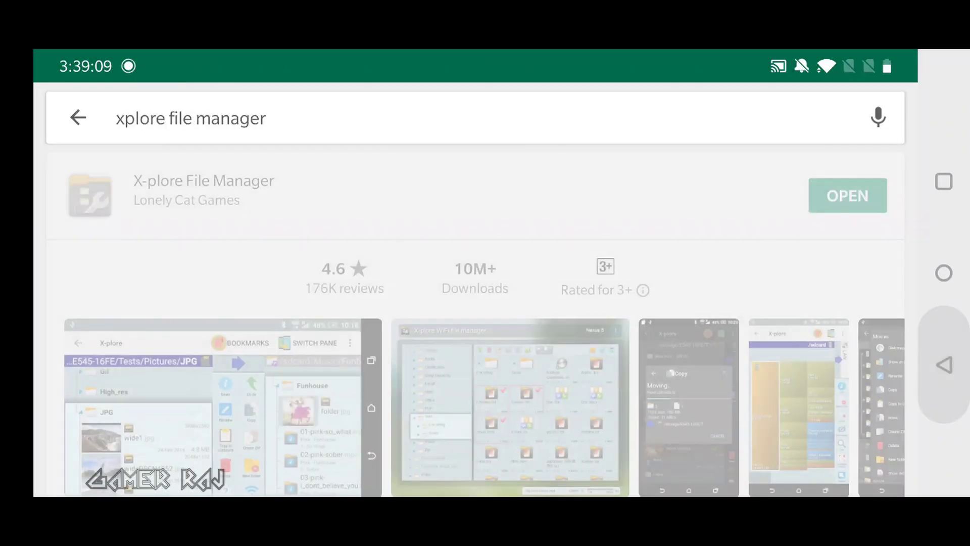
pyautogui.click(848, 195)
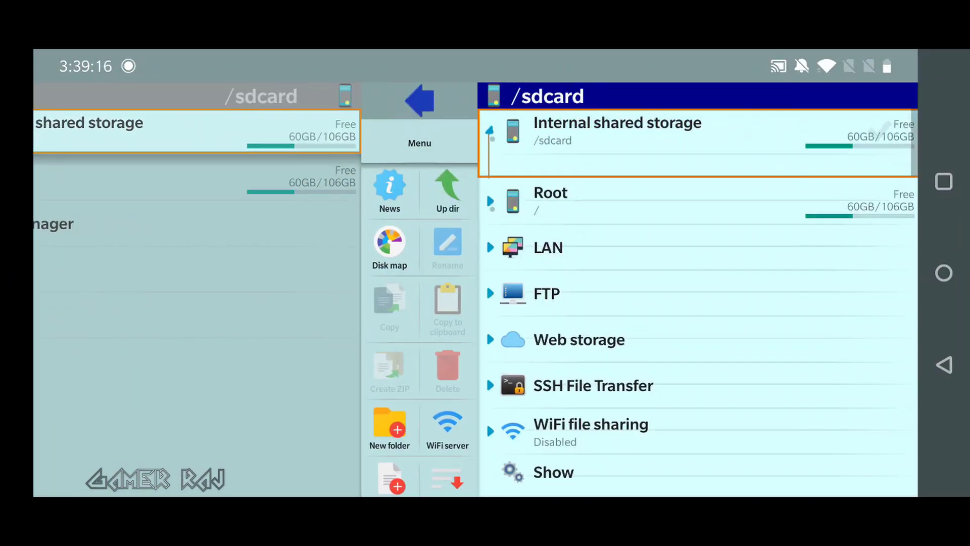
pyautogui.click(732, 131)
pyautogui.moveTo(796, 375); pyautogui.dragTo(795, 164)
pyautogui.click(782, 266)
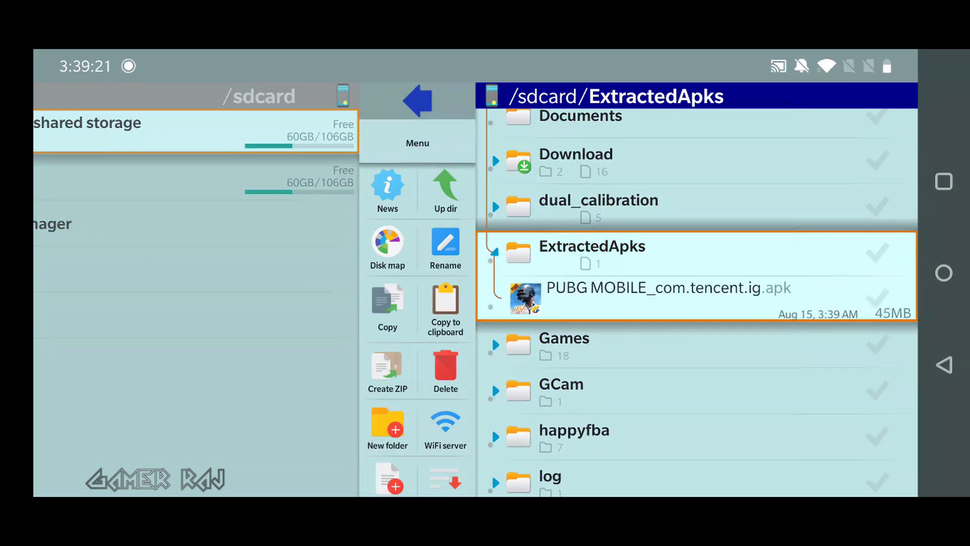
# Step: In the left pane, browse to /sdcard/Android/data
pyautogui.click(190, 130)
pyautogui.click(190, 131)
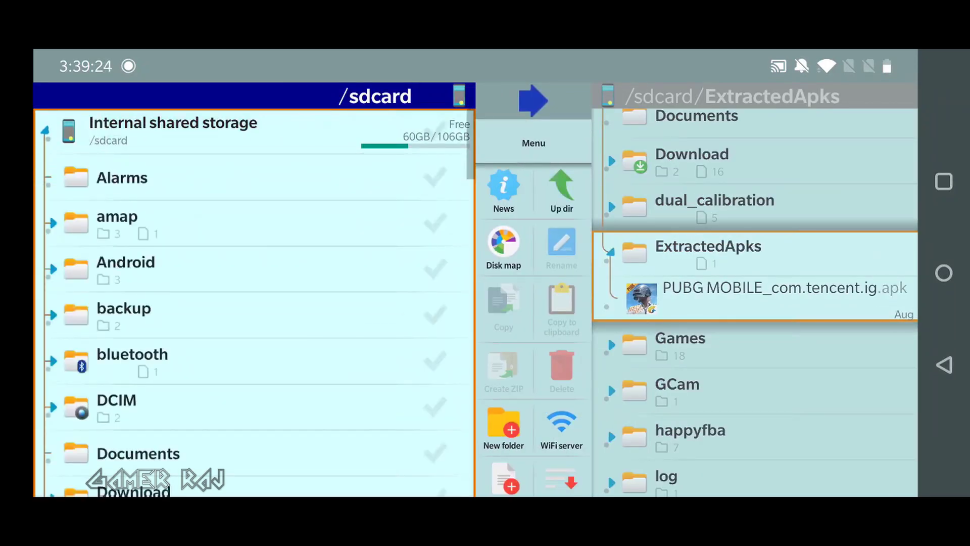
pyautogui.click(127, 262)
pyautogui.click(120, 308)
pyautogui.scroll(-10, 254, 303)
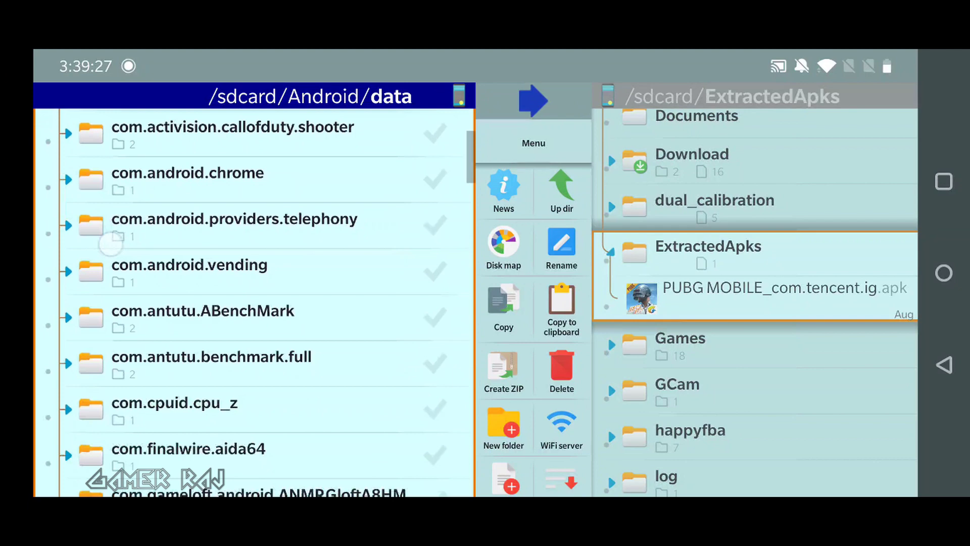
pyautogui.scroll(-5, 253, 304)
pyautogui.scroll(-6, 254, 303)
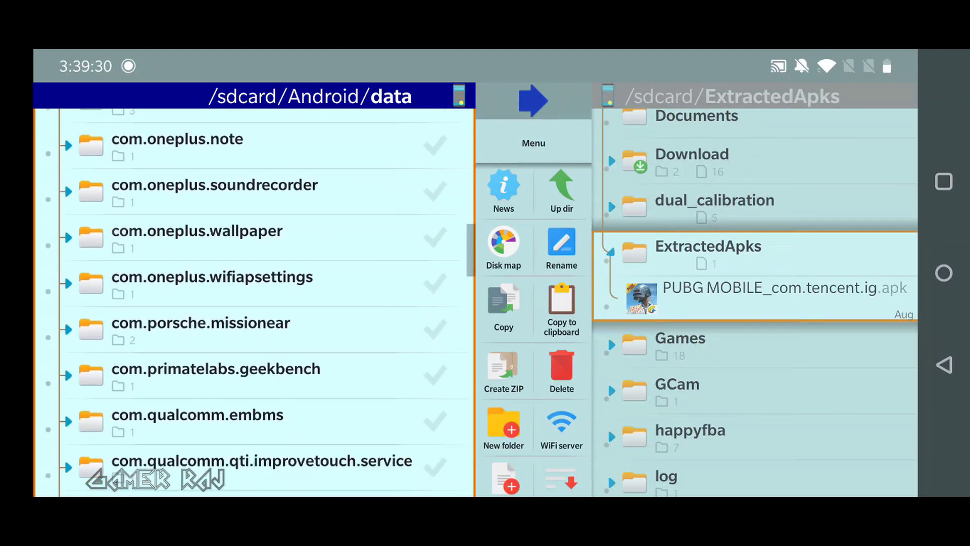
pyautogui.scroll(-6, 254, 304)
pyautogui.scroll(-2, 255, 303)
# Step: Zip the com.tencent.ig data folder into com.tencent.ig.zip inside ExtractedApks
pyautogui.click(435, 341)
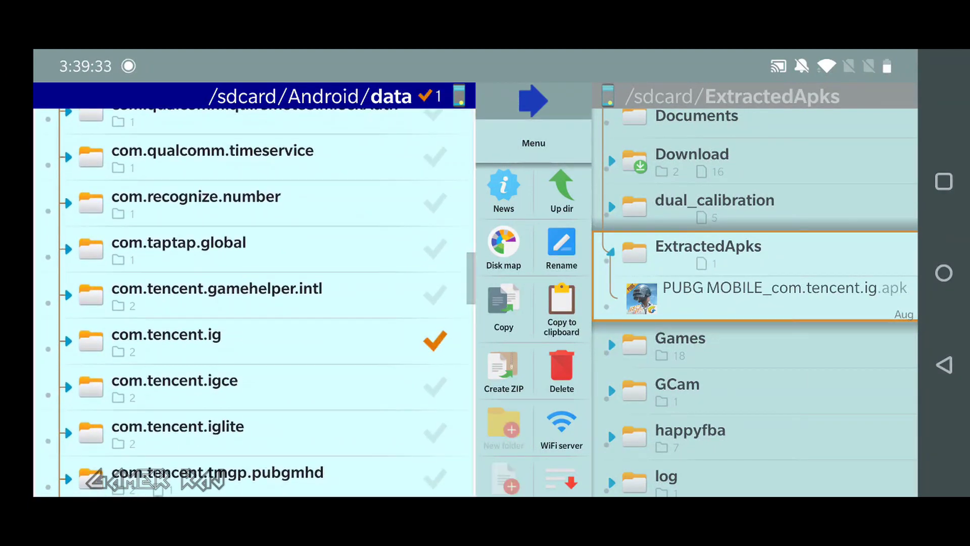
pyautogui.click(196, 343)
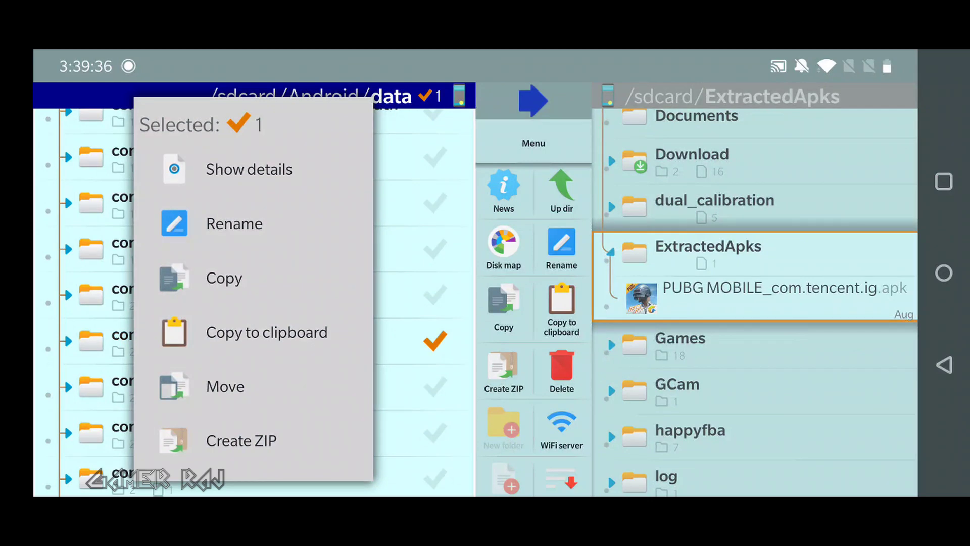
pyautogui.click(243, 439)
pyautogui.click(943, 365)
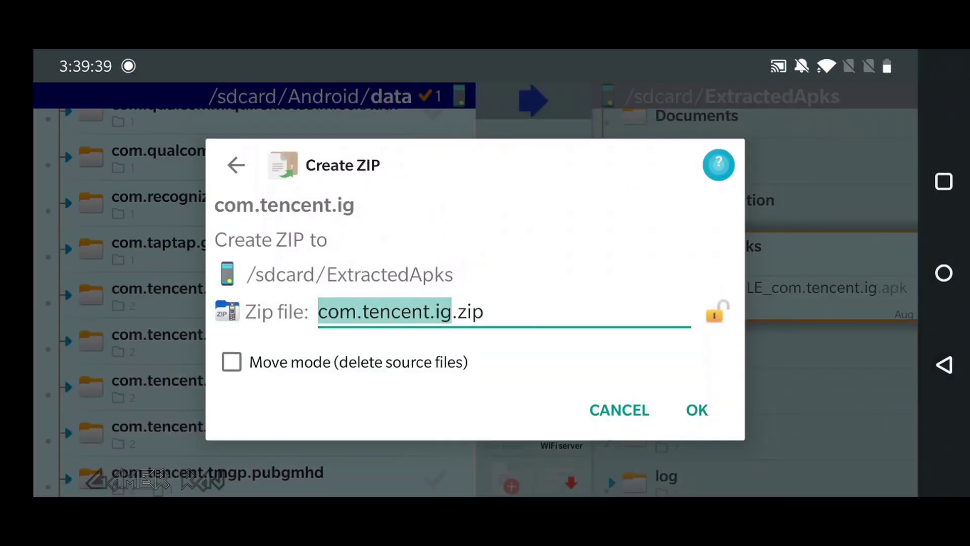
pyautogui.click(696, 409)
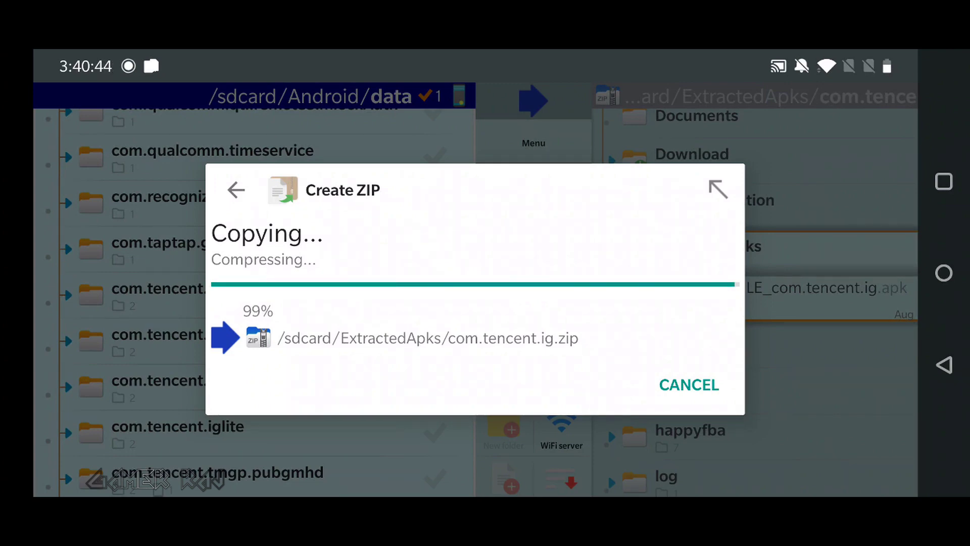
pyautogui.scroll(10, 253, 303)
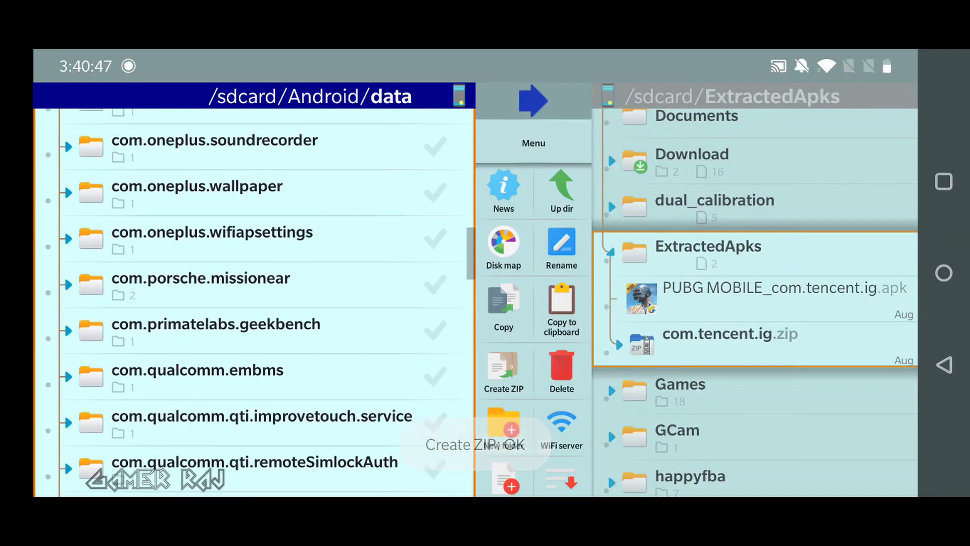
pyautogui.scroll(15, 254, 304)
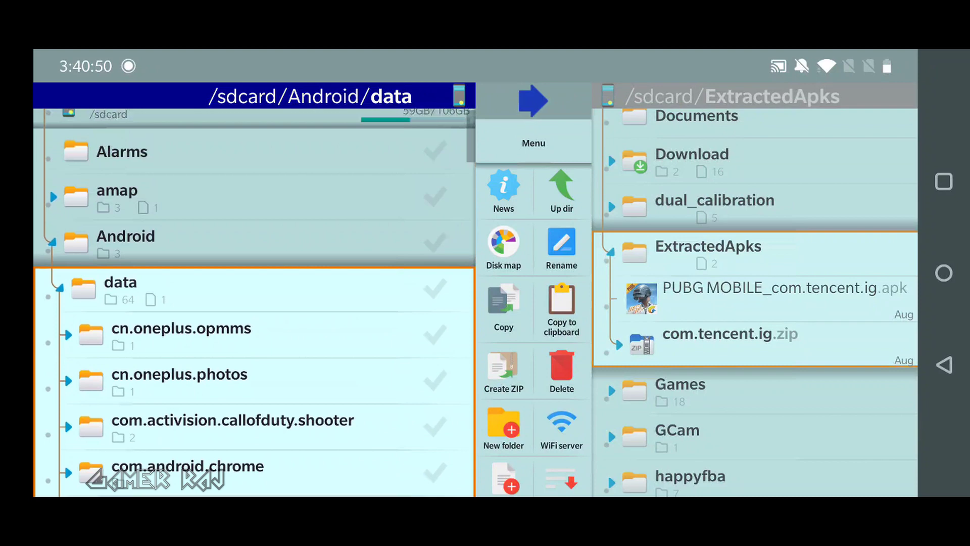
# Step: Copy PUBG's main OBB file from Android/obb/com.tencent.ig into ExtractedApks
pyautogui.click(125, 325)
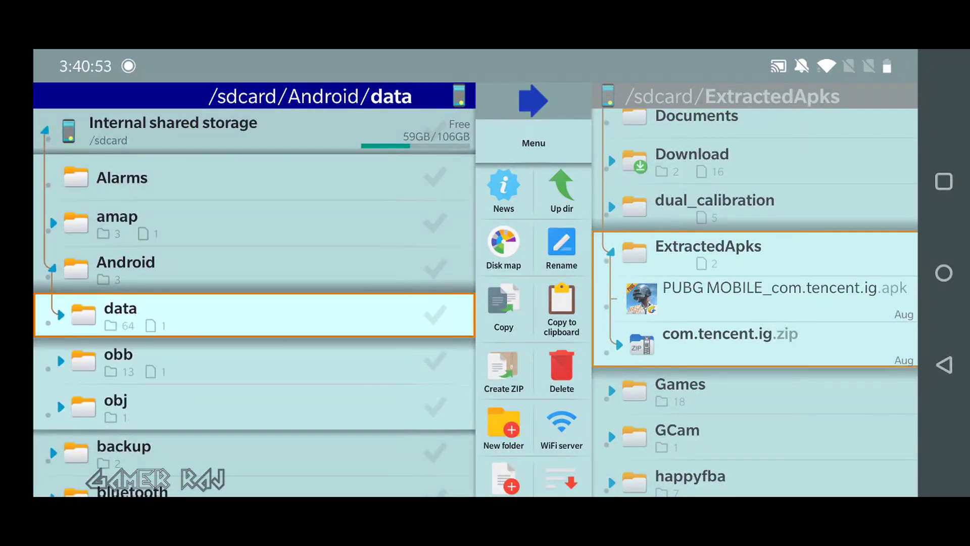
pyautogui.click(119, 357)
pyautogui.scroll(-3, 254, 303)
pyautogui.scroll(-5, 254, 304)
pyautogui.scroll(-3, 254, 303)
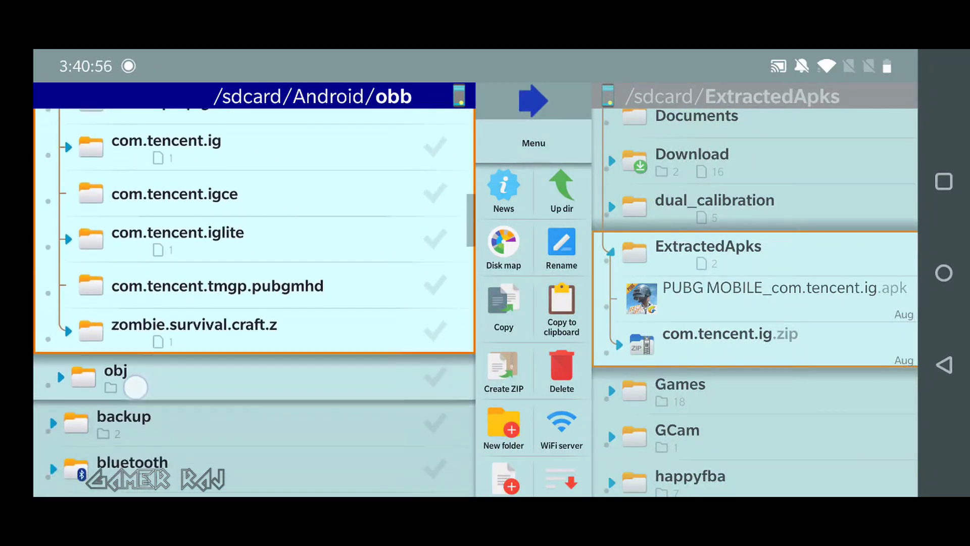
pyautogui.scroll(3, 255, 303)
pyautogui.click(162, 315)
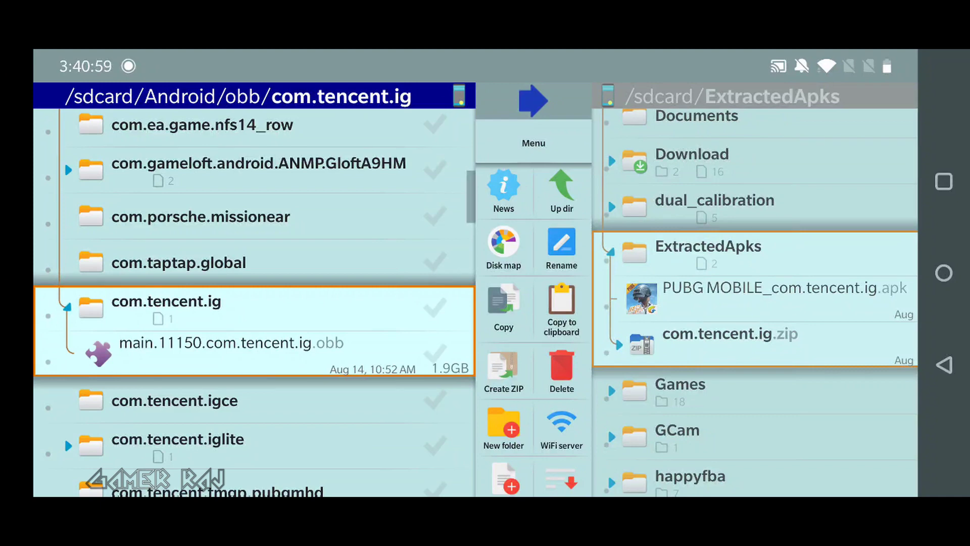
pyautogui.click(435, 355)
pyautogui.click(205, 353)
pyautogui.click(223, 277)
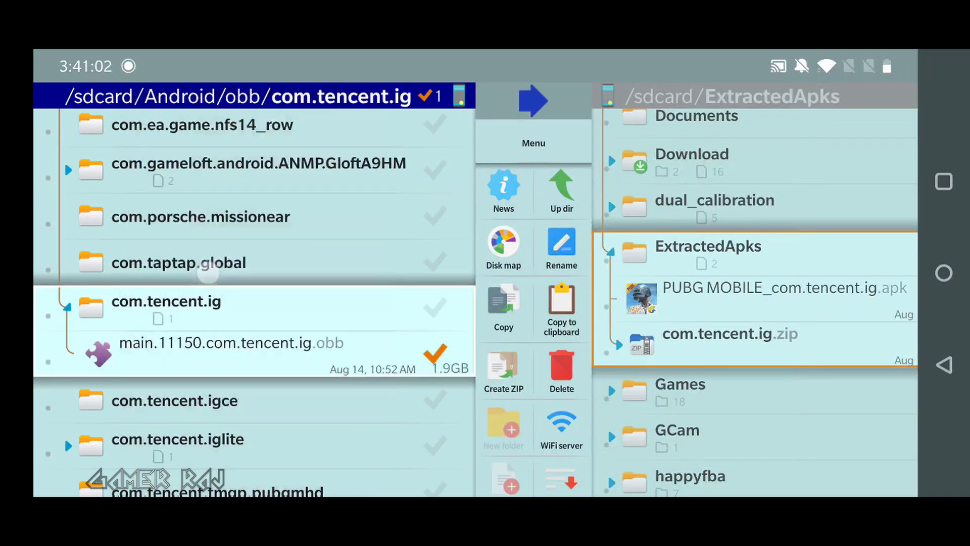
pyautogui.click(697, 386)
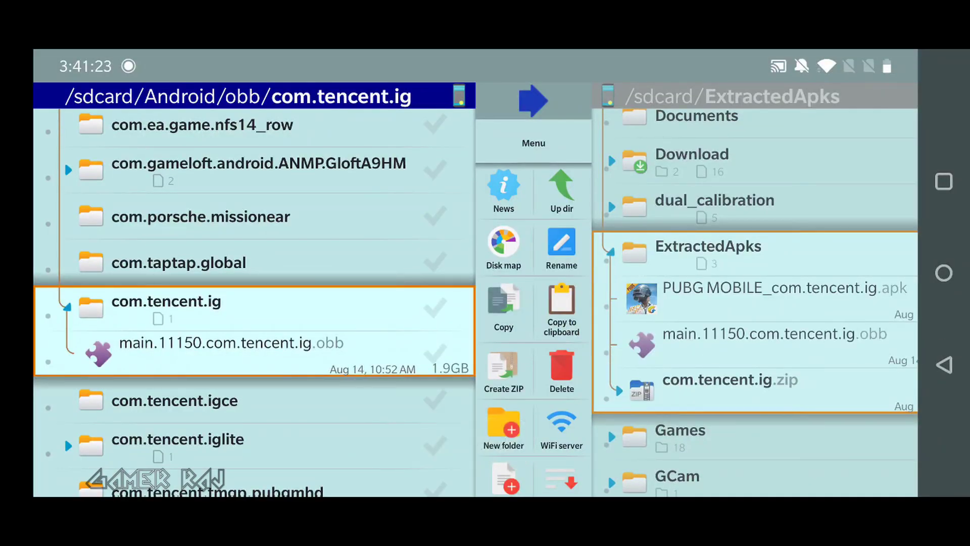
# Step: In the ExtractedApks pane, mark the APK, main OBB and com.tencent.ig.zip files
pyautogui.press('Escape')
pyautogui.press('Escape')
pyautogui.press('Escape')
pyautogui.press('Escape')
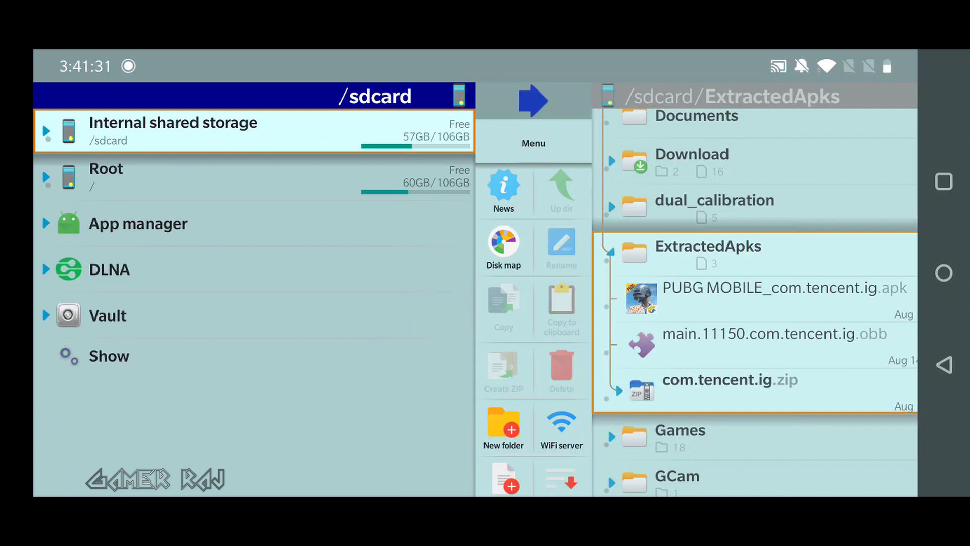
pyautogui.press('Tab')
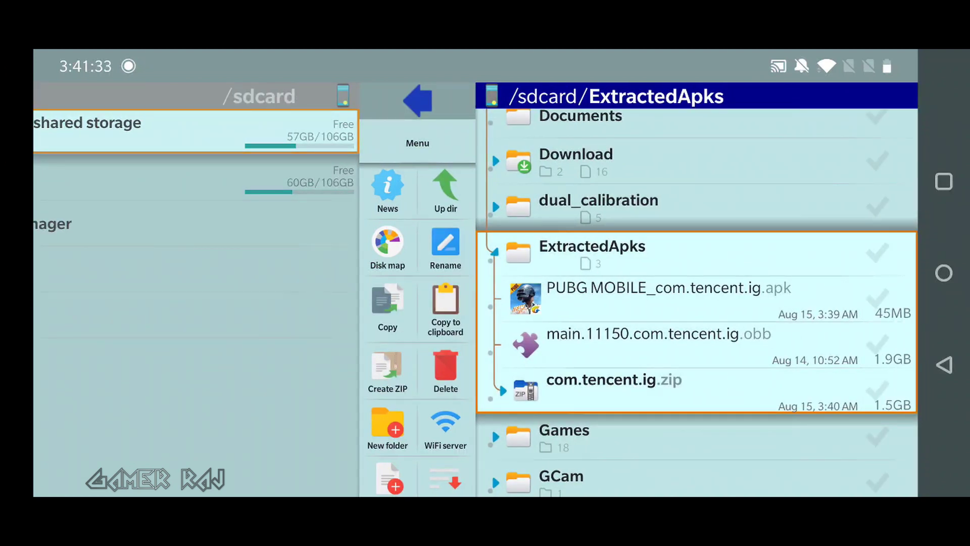
pyautogui.click(877, 298)
pyautogui.click(876, 345)
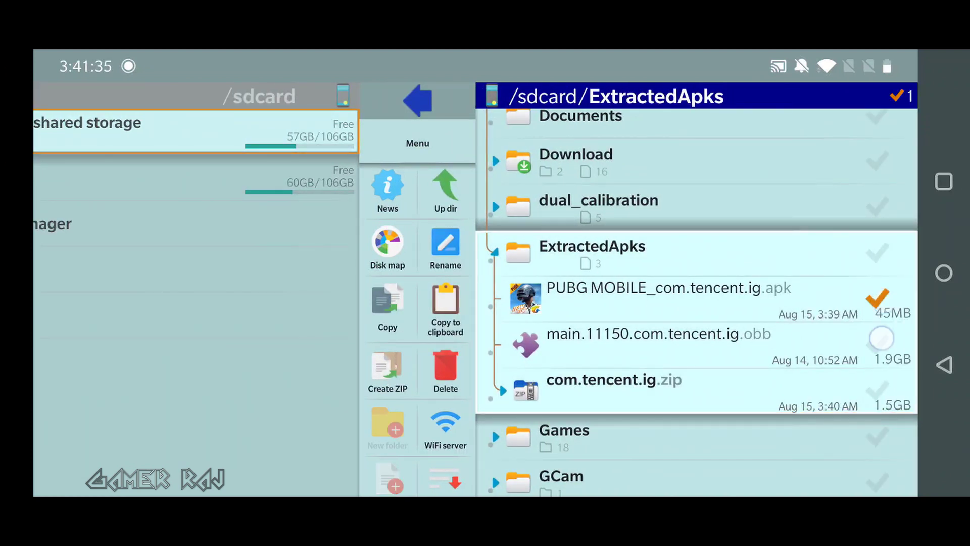
pyautogui.click(877, 390)
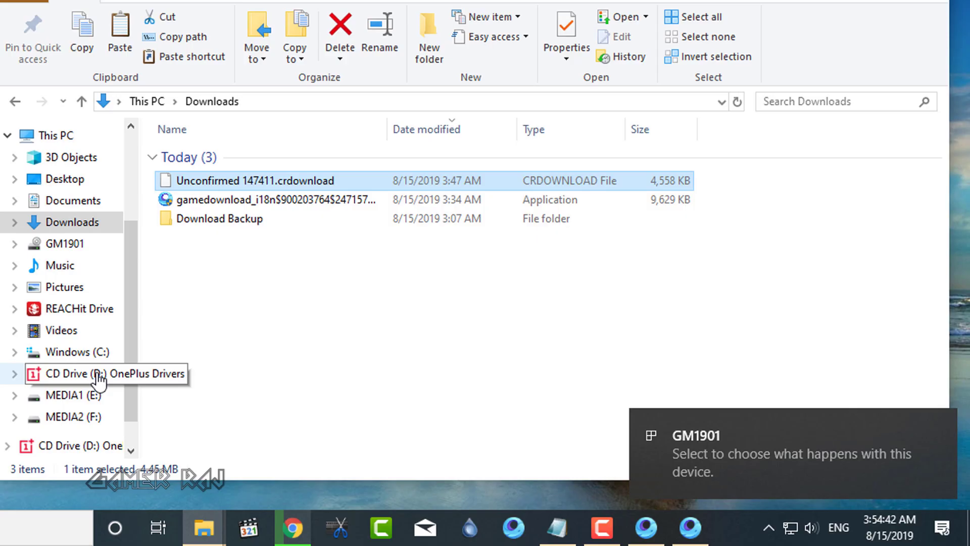
# Step: Copy the three PUBG files from GM1901's Internal shared storage\ExtractedApks folder
pyautogui.click(64, 244)
pyautogui.doubleClick(277, 168)
pyautogui.scroll(-3, 708, 360)
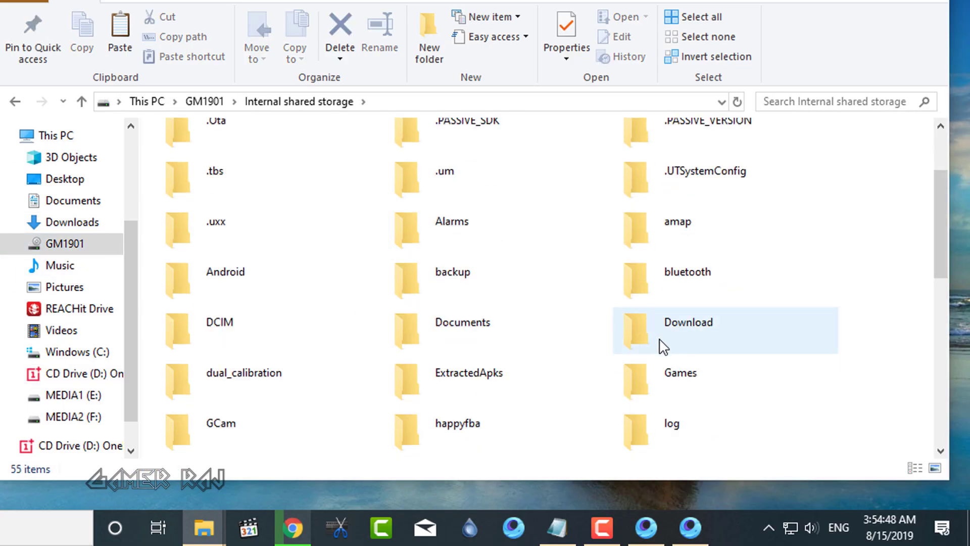
pyautogui.scroll(-2, 659, 346)
pyautogui.doubleClick(492, 241)
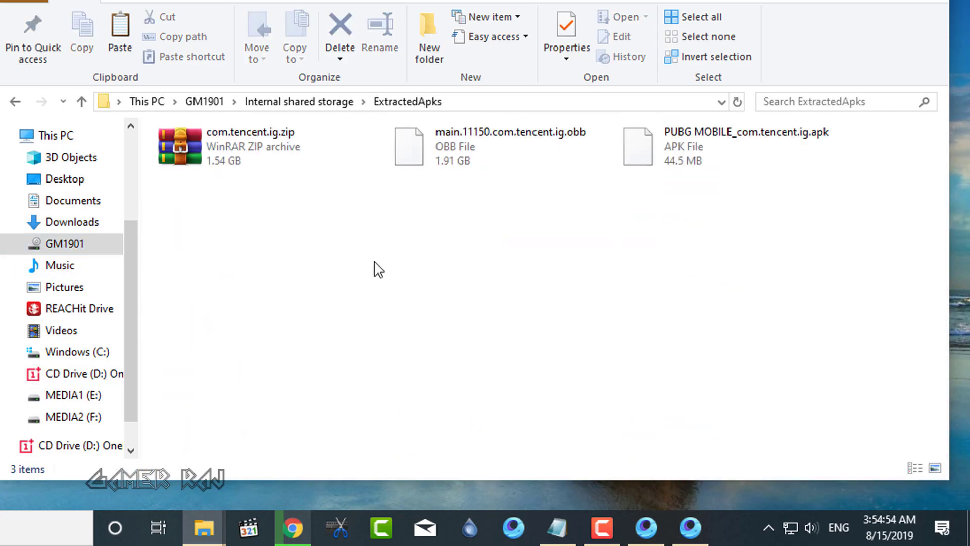
pyautogui.moveTo(786, 202); pyautogui.dragTo(208, 161)
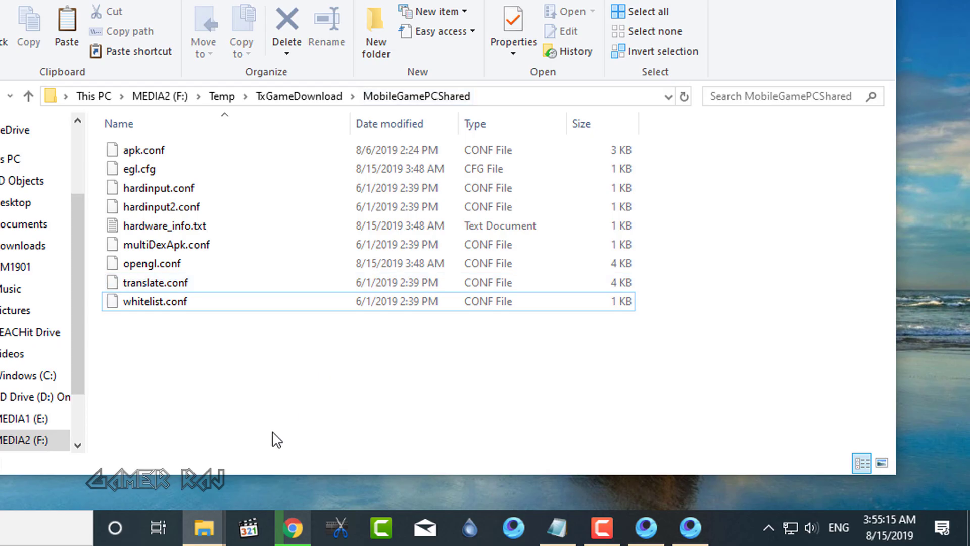
pyautogui.rightClick(275, 439)
pyautogui.click(310, 318)
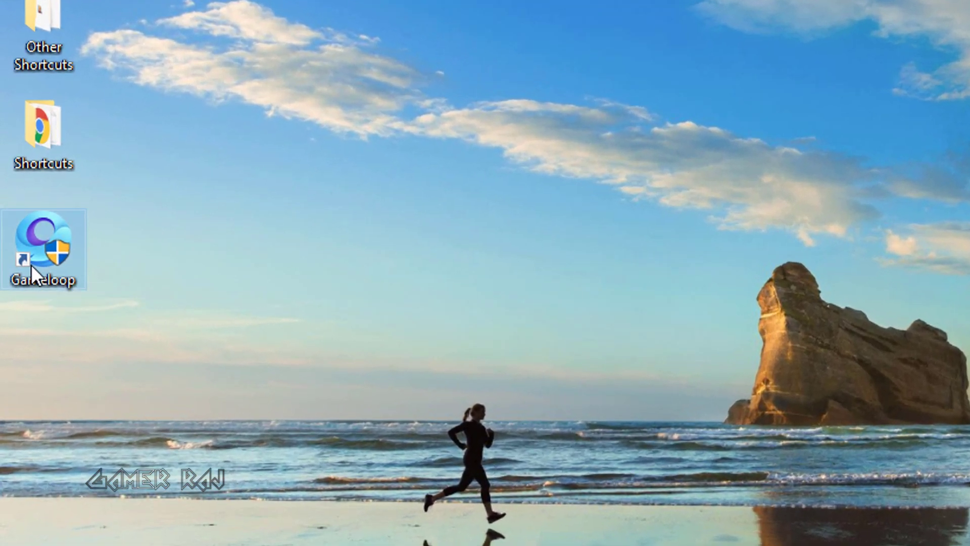
# Step: From the Gameloop shortcut's location, launch txgameassistant\ui\AndroidEmulator.exe
pyautogui.rightClick(31, 264)
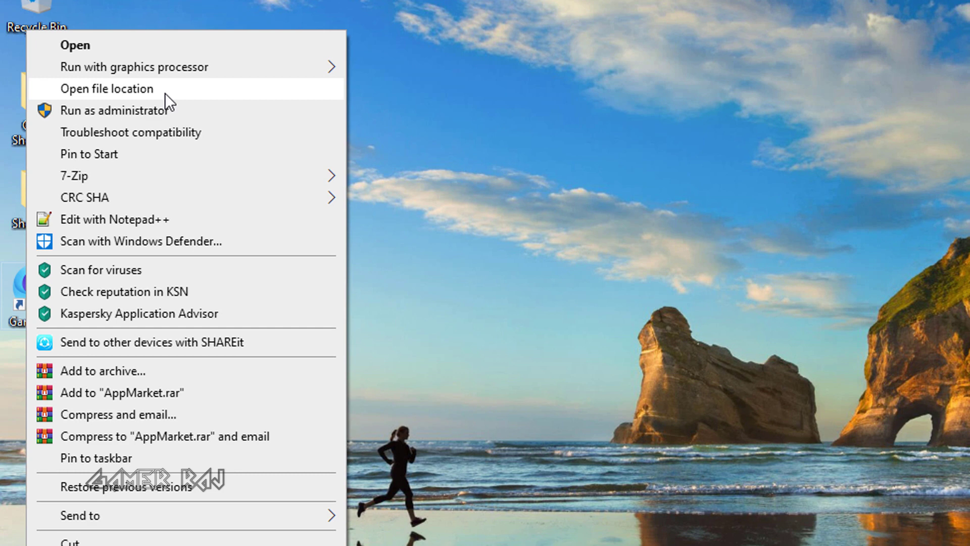
pyautogui.click(165, 89)
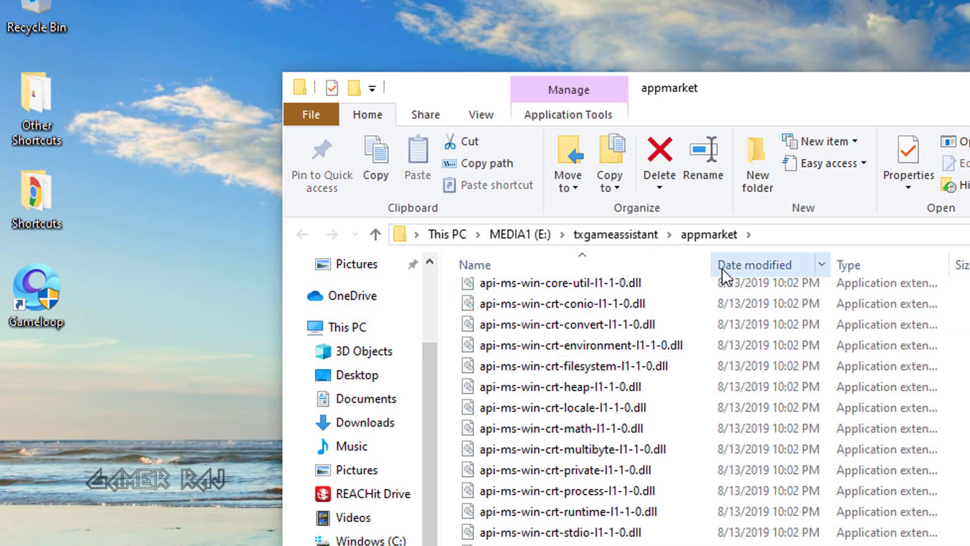
pyautogui.click(635, 232)
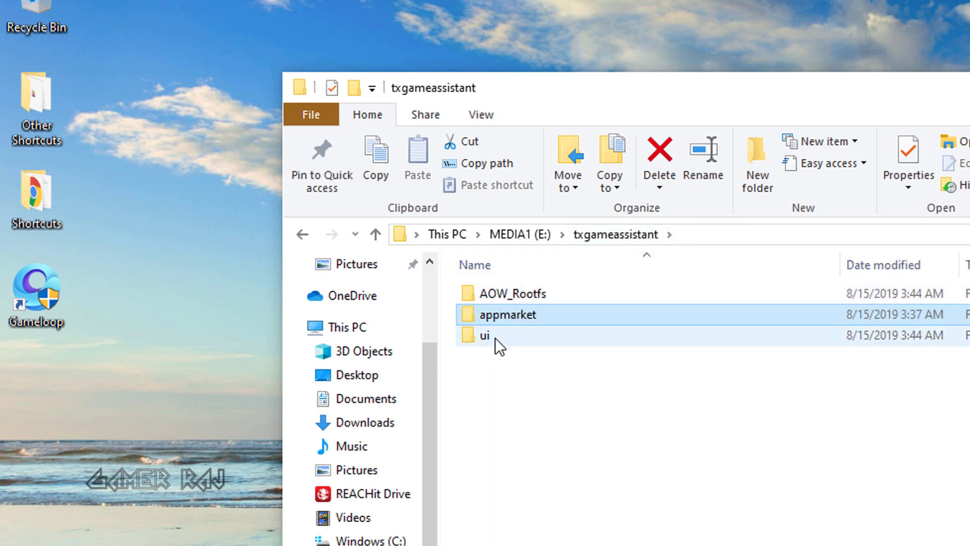
pyautogui.doubleClick(508, 339)
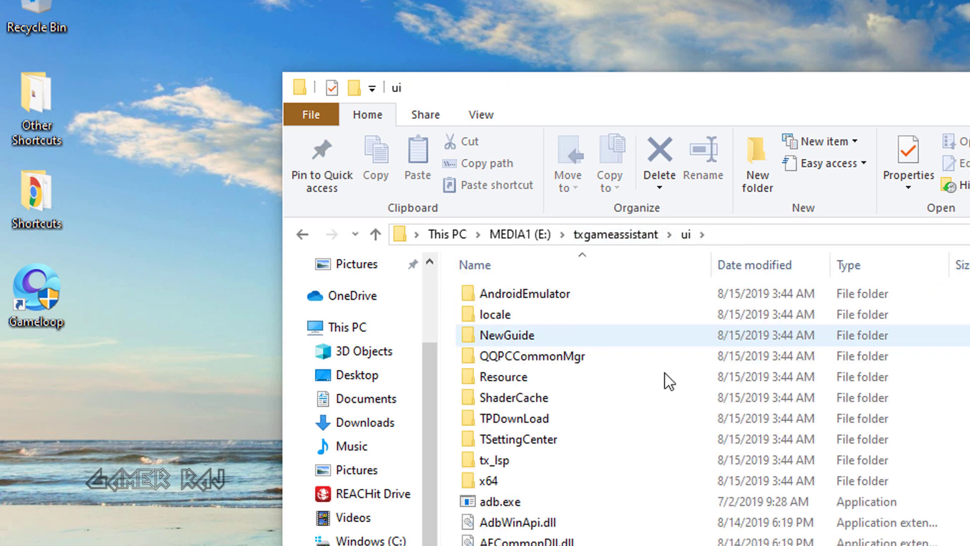
pyautogui.scroll(-2, 691, 439)
pyautogui.scroll(-1, 691, 439)
pyautogui.scroll(-1, 691, 440)
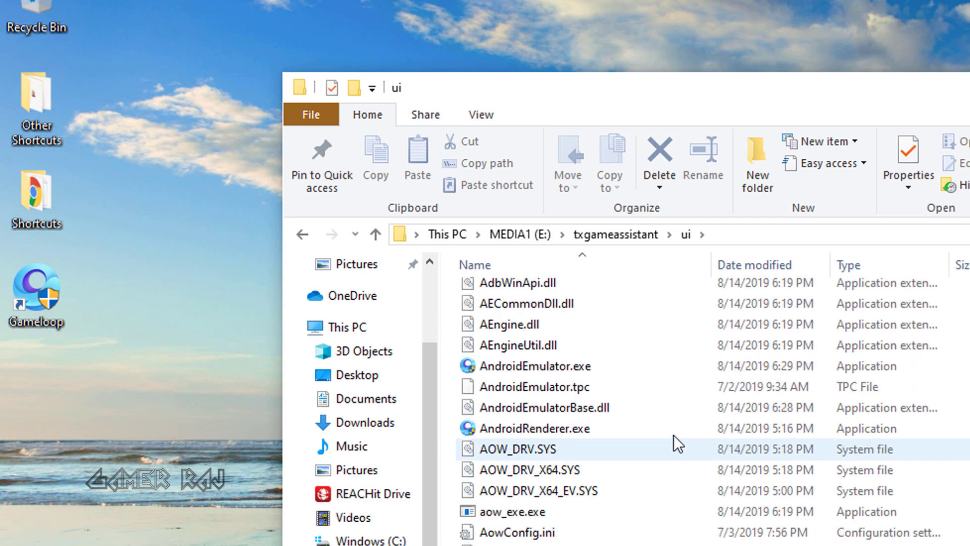
pyautogui.click(548, 367)
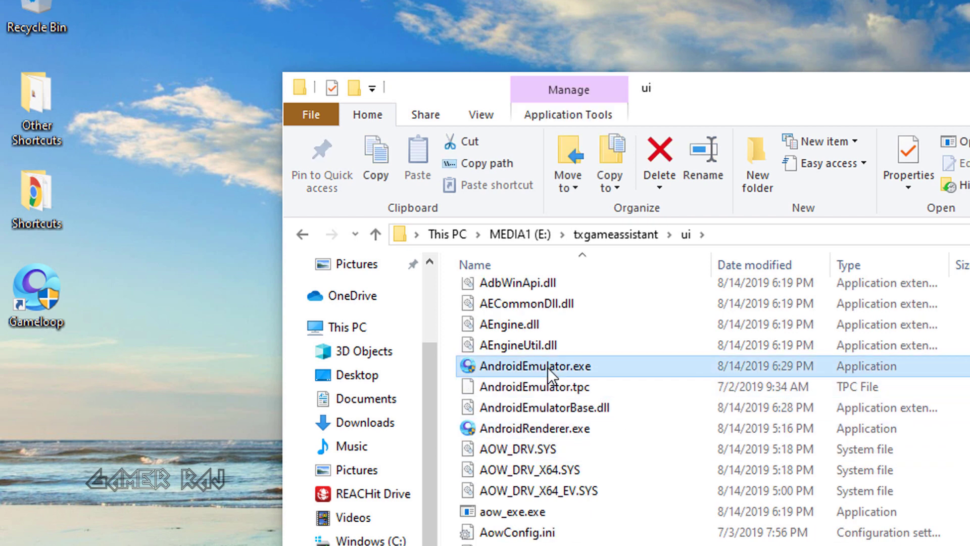
pyautogui.doubleClick(588, 368)
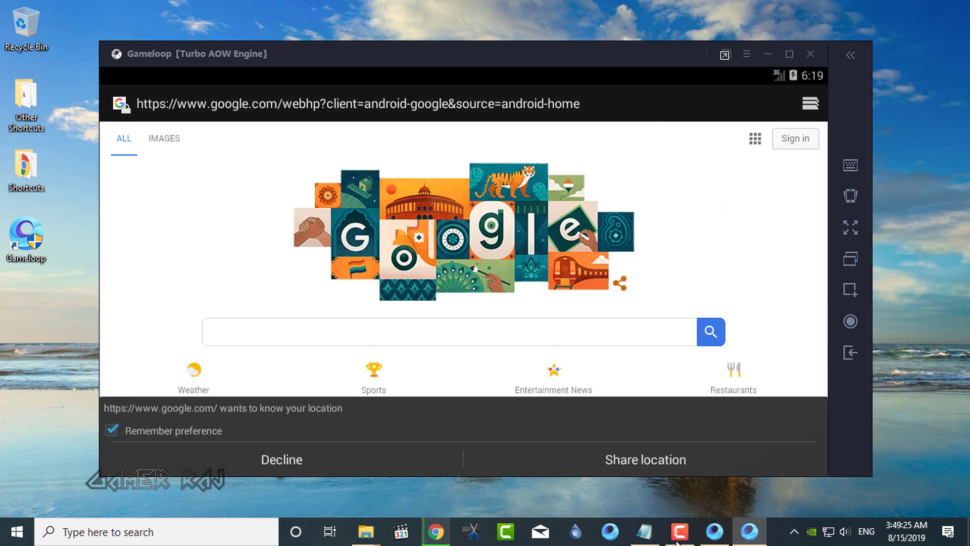
pyautogui.write('e')
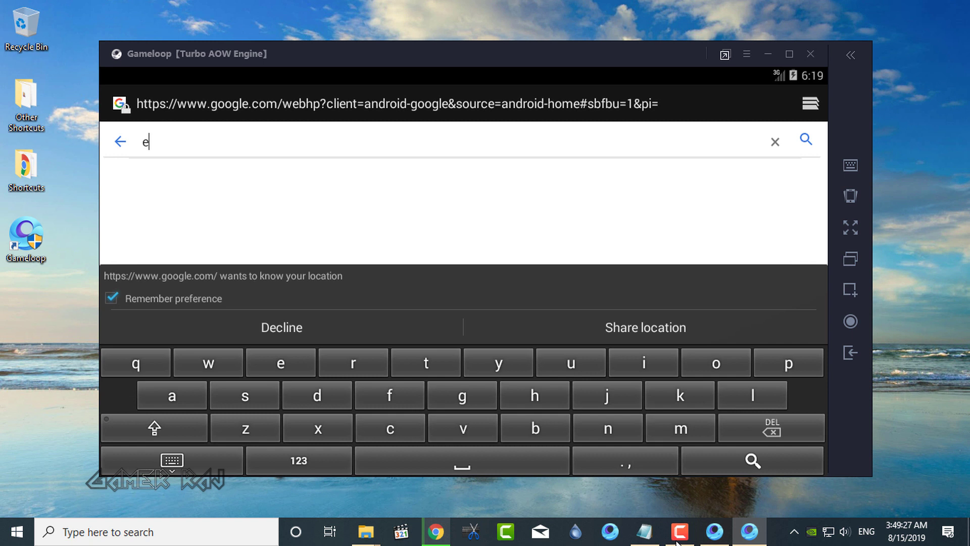
pyautogui.write('s ')
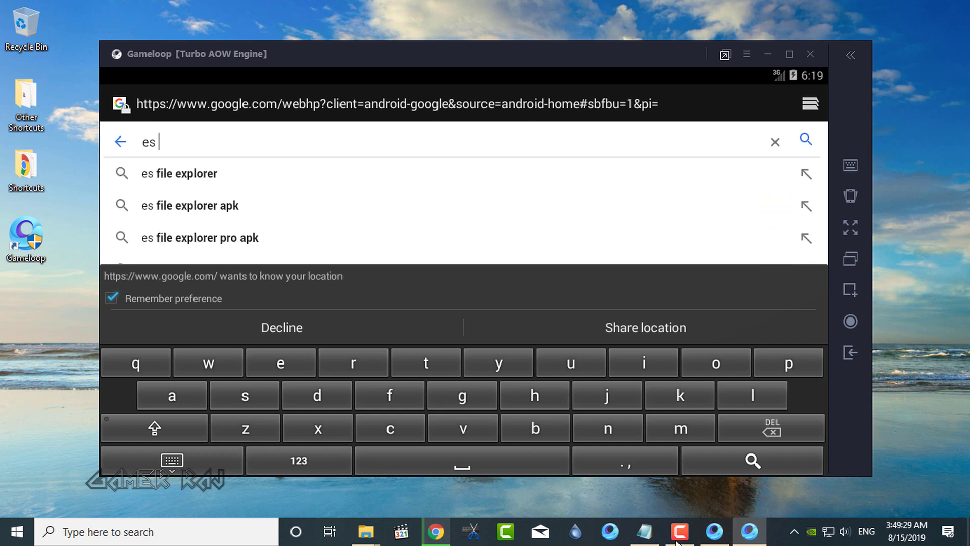
pyautogui.write('file expl')
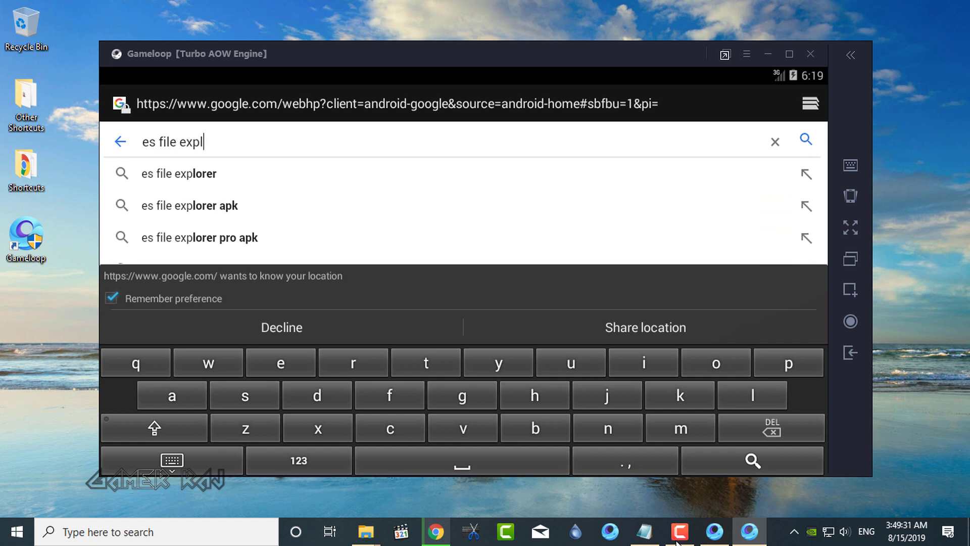
pyautogui.write('orer apk')
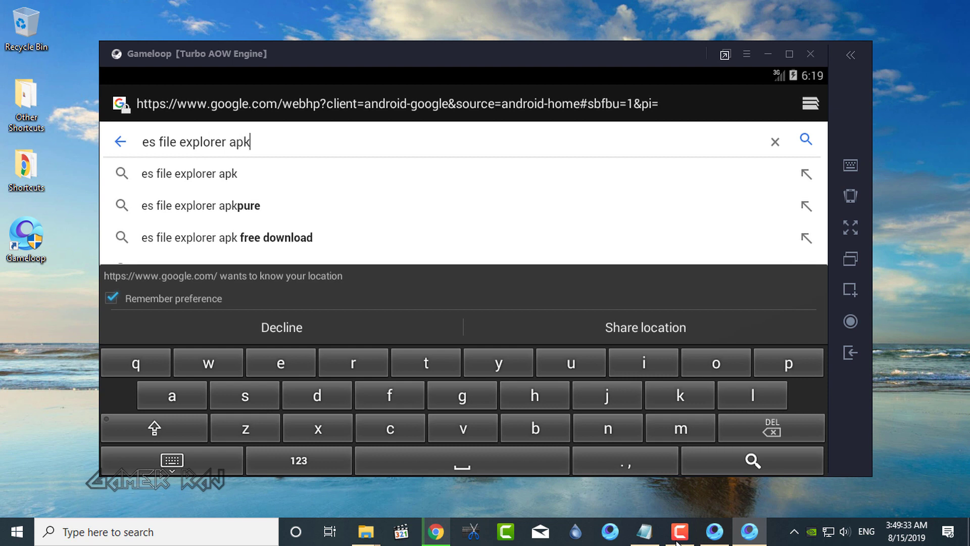
pyautogui.write(' mirror')
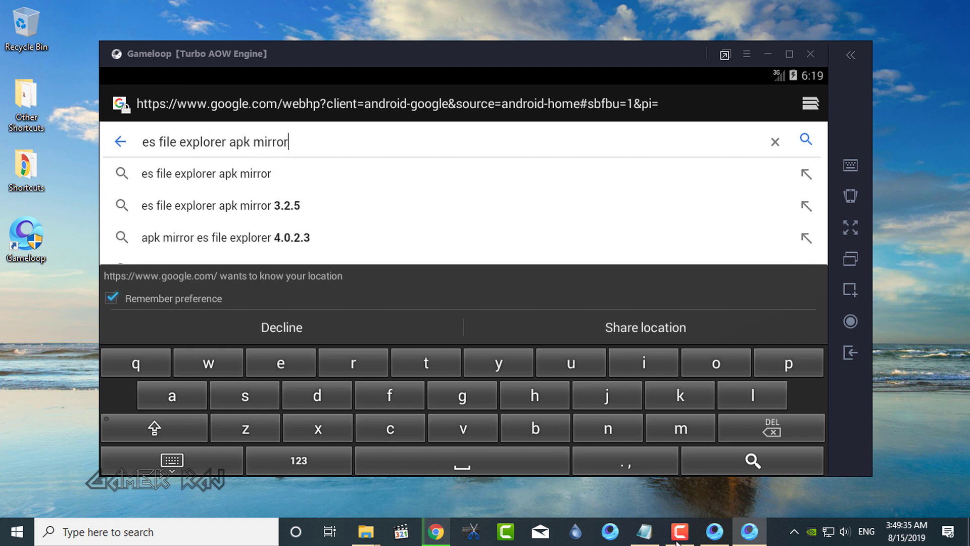
# Step: Search 'es file explorer apk mirror' in GameLoop's browser to download and install the APK
pyautogui.press('Return')
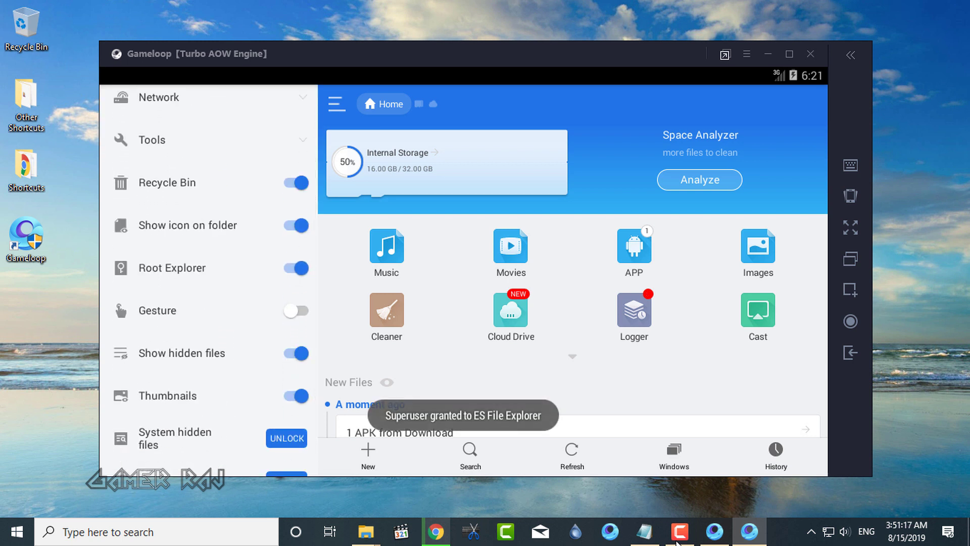
# Step: Close the ES File Explorer settings drawer to return to its home view
pyautogui.press('Escape')
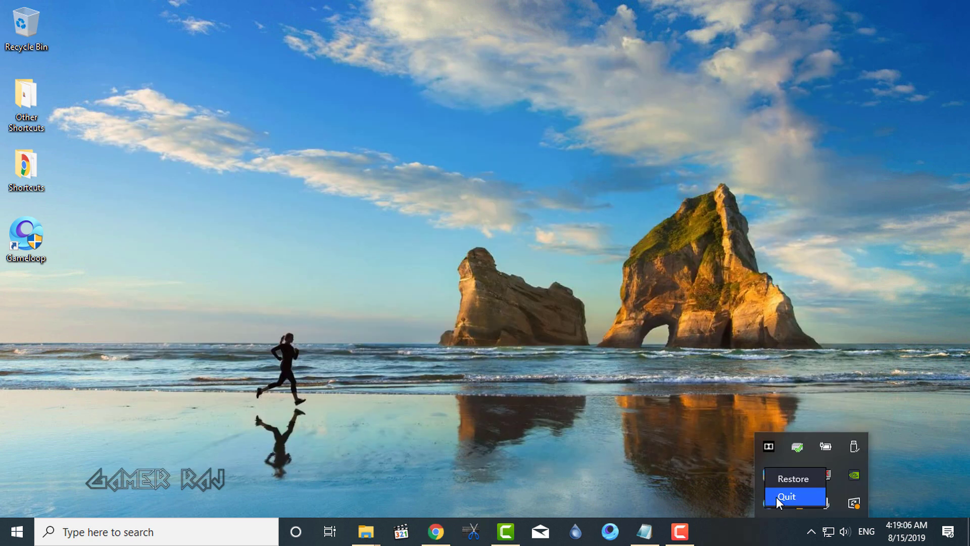
# Step: Quit GameLoop from its tray icon and bring up the Windows Start options
pyautogui.click(776, 496)
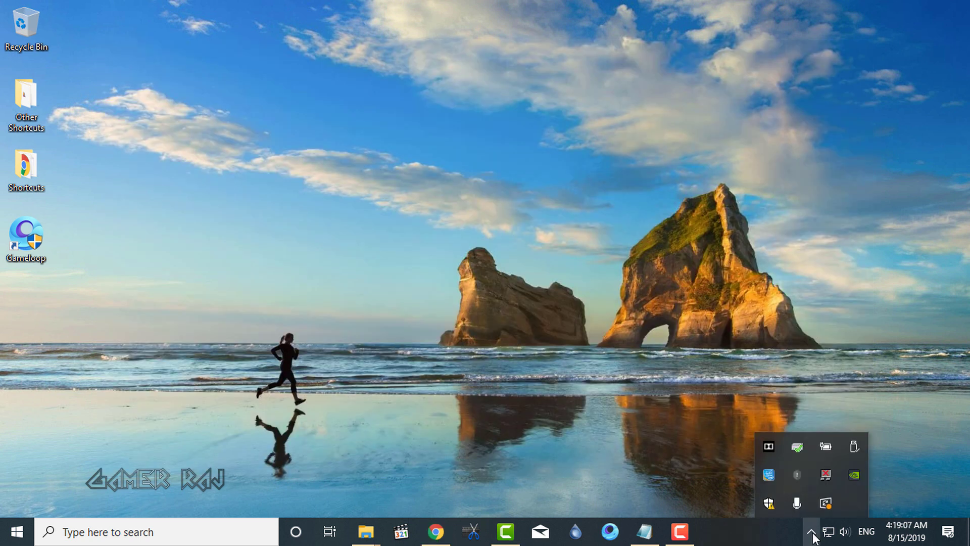
pyautogui.click(812, 533)
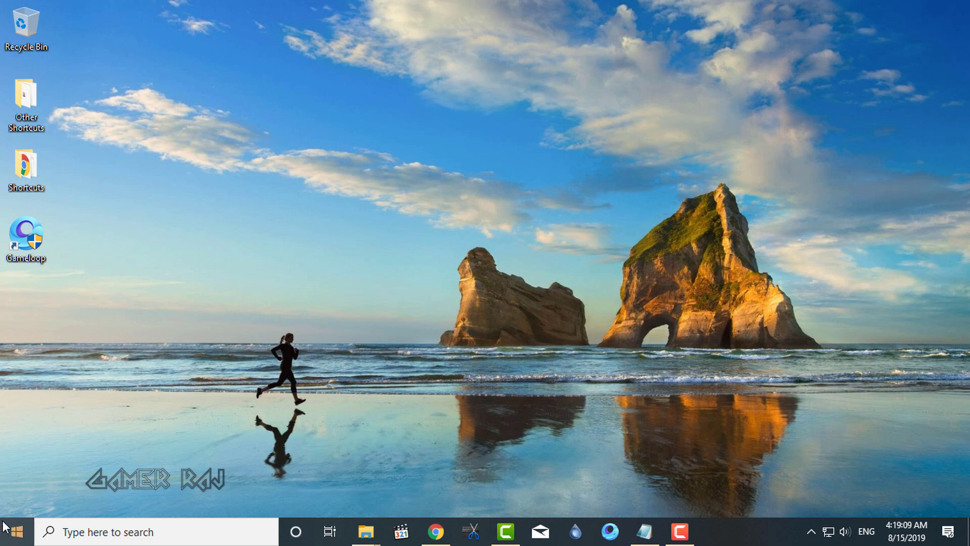
pyautogui.click(17, 531)
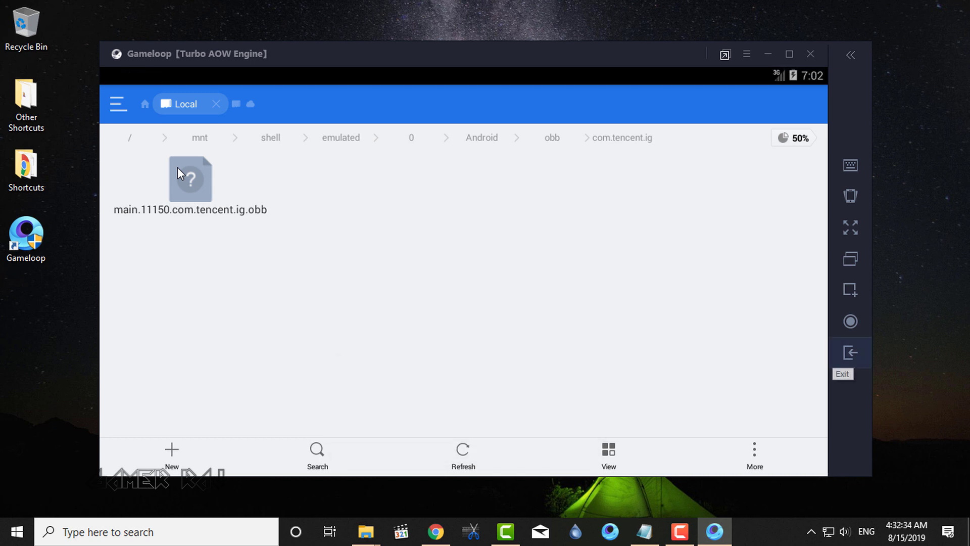
# Step: Back out of ES File Explorer and accept the switch to the DirectX+ engine
pyautogui.press('Escape')
pyautogui.press('Escape')
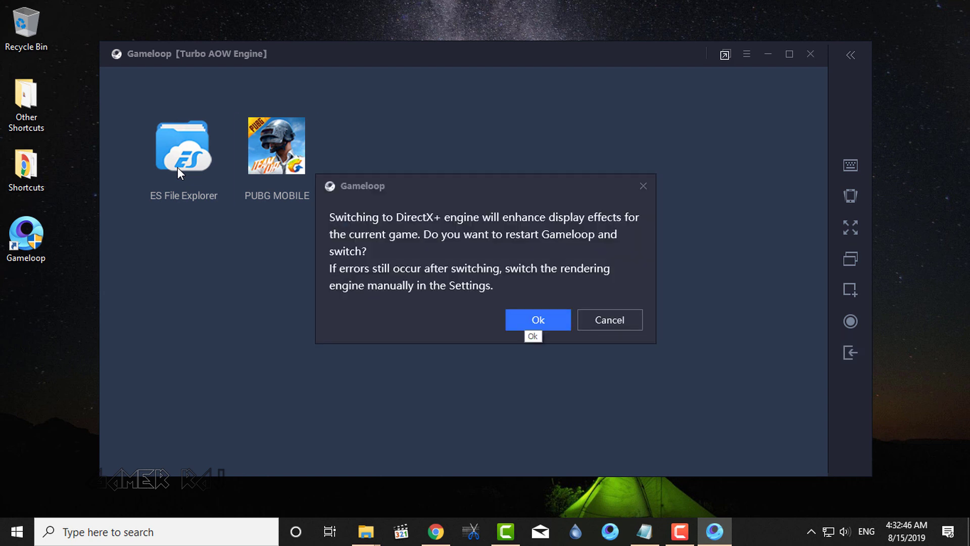
pyautogui.click(538, 319)
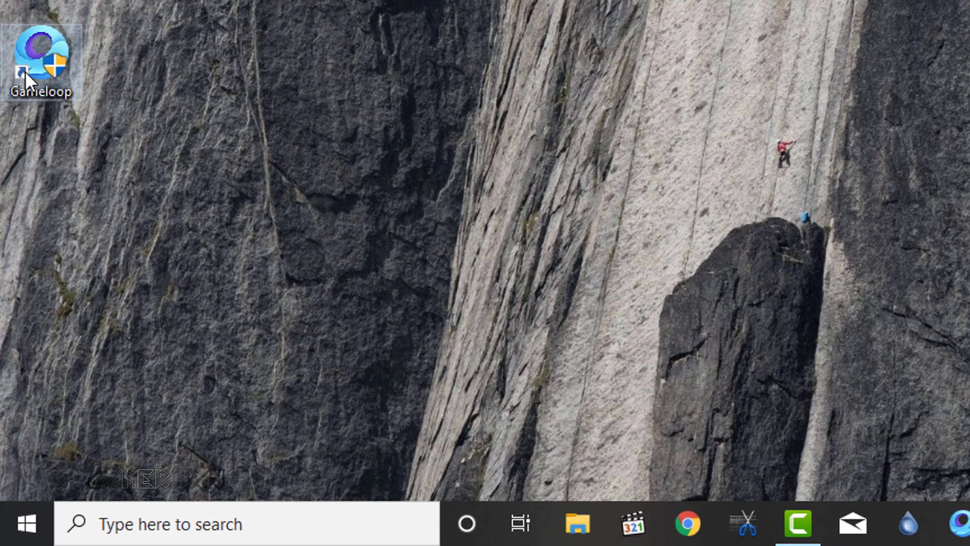
# Step: Send a copy of the Gameloop shortcut to the desktop as 'Gameloop (2)'
pyautogui.rightClick(22, 71)
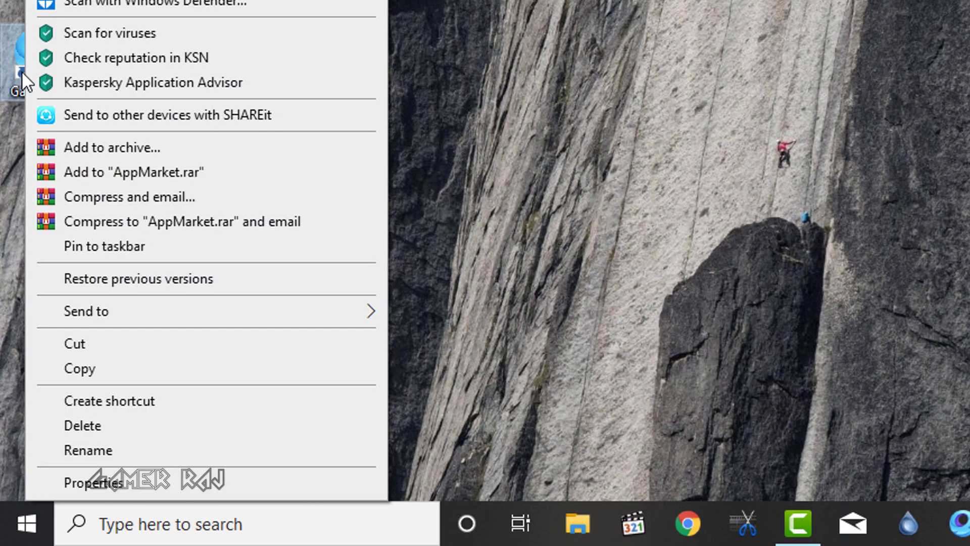
pyautogui.moveTo(204, 310)
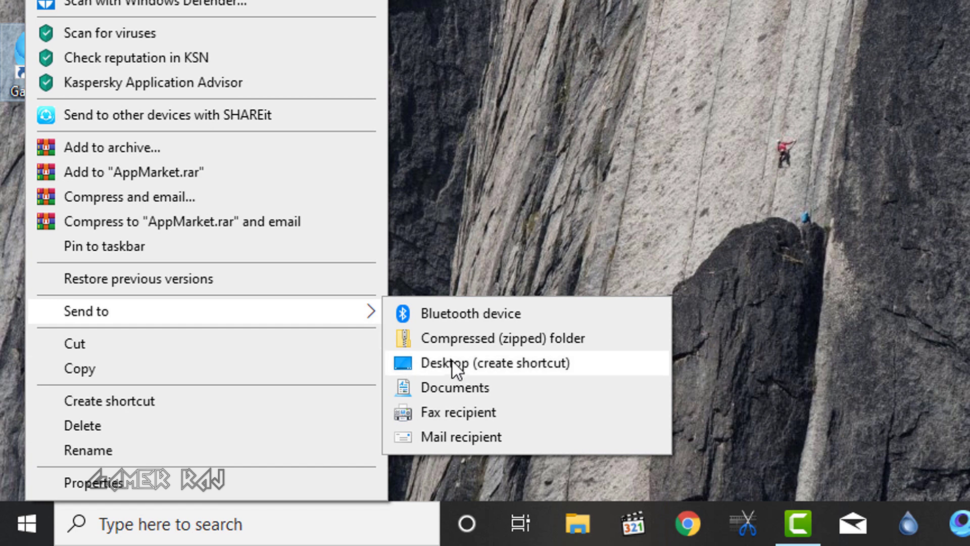
pyautogui.click(457, 365)
# Step: Rename the new 'Gameloop (2)' shortcut to 'Gameloop PUBGM'
pyautogui.click(49, 204)
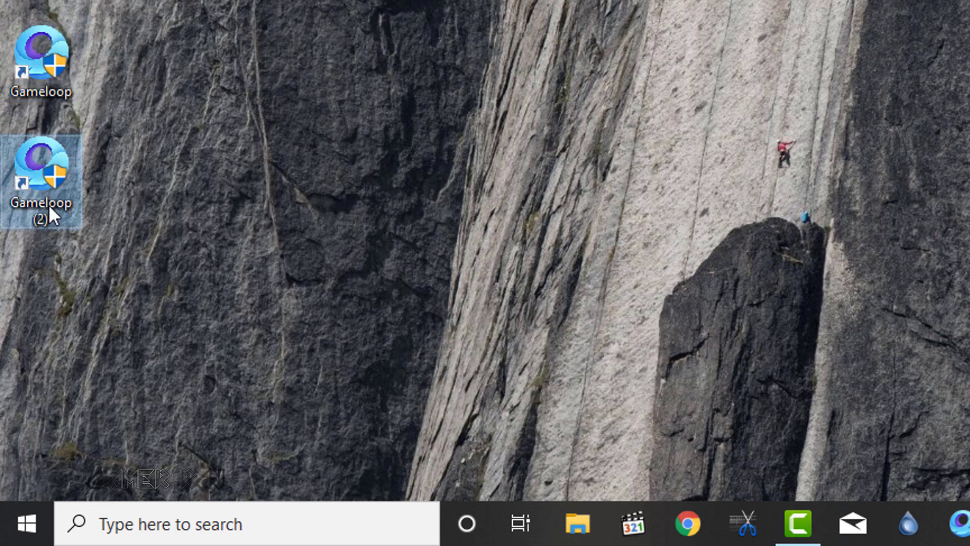
pyautogui.click(53, 206)
pyautogui.moveTo(36, 219); pyautogui.dragTo(56, 236)
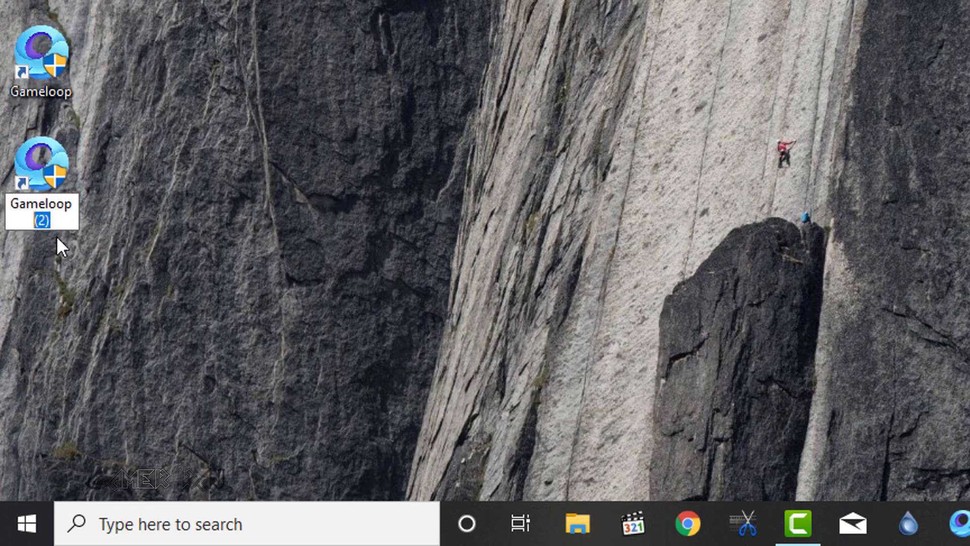
pyautogui.write('PUBGM')
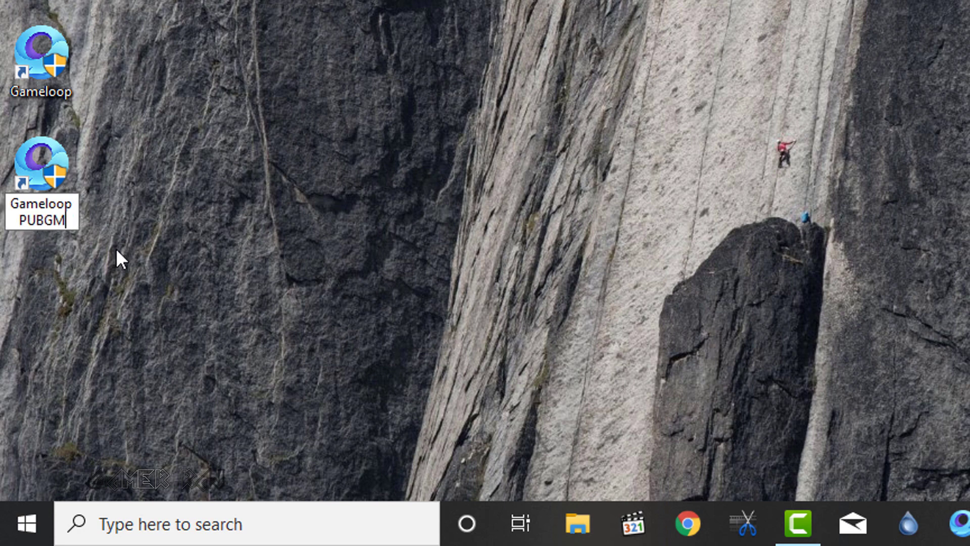
pyautogui.press('Return')
# Step: In the Gameloop PUBGM shortcut's Properties, replace '-from AppMarketDesktopLink' with '-startpkg com.tencent.ig -noui -from DesktopLink'
pyautogui.rightClick(46, 194)
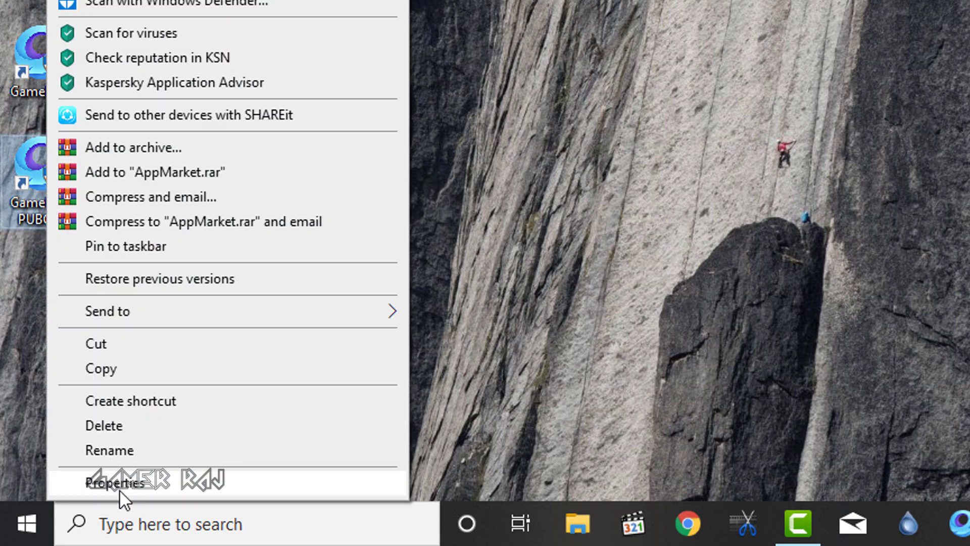
pyautogui.click(118, 489)
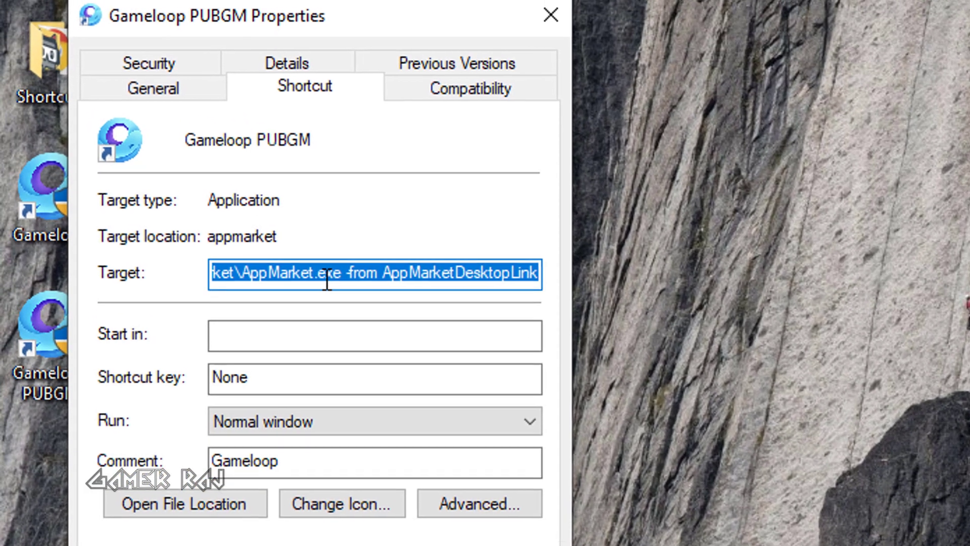
pyautogui.click(347, 282)
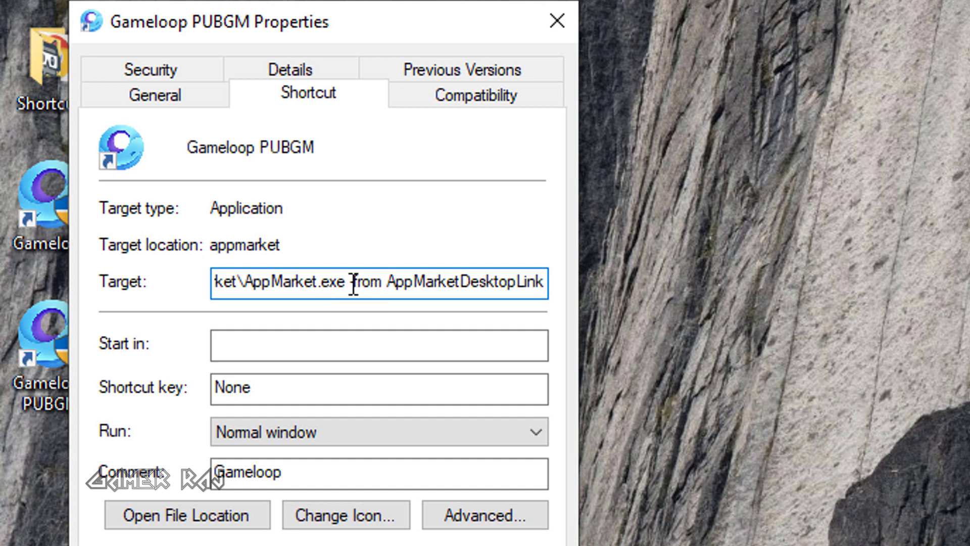
pyautogui.moveTo(351, 282); pyautogui.dragTo(587, 281)
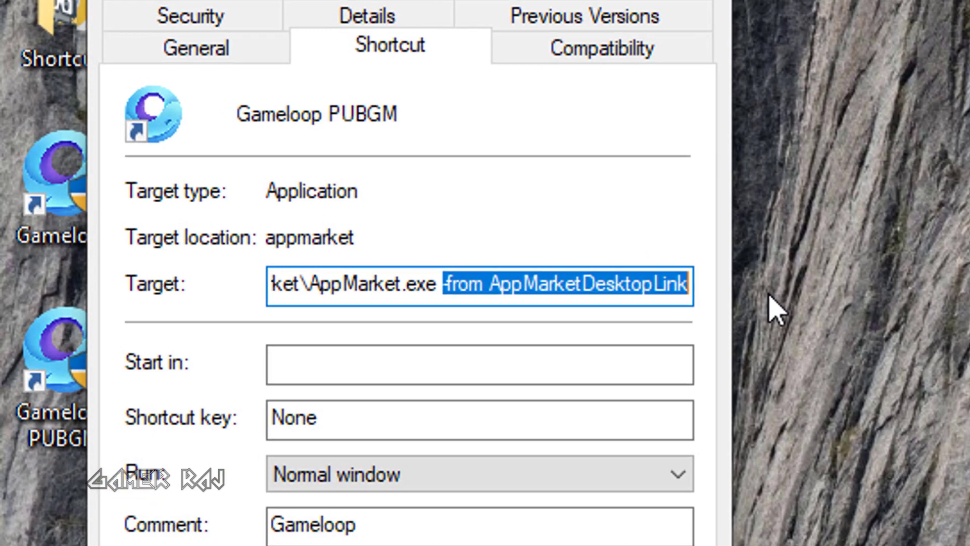
pyautogui.write('-startpkg com.tencent.ig -noui -from DesktopLink')
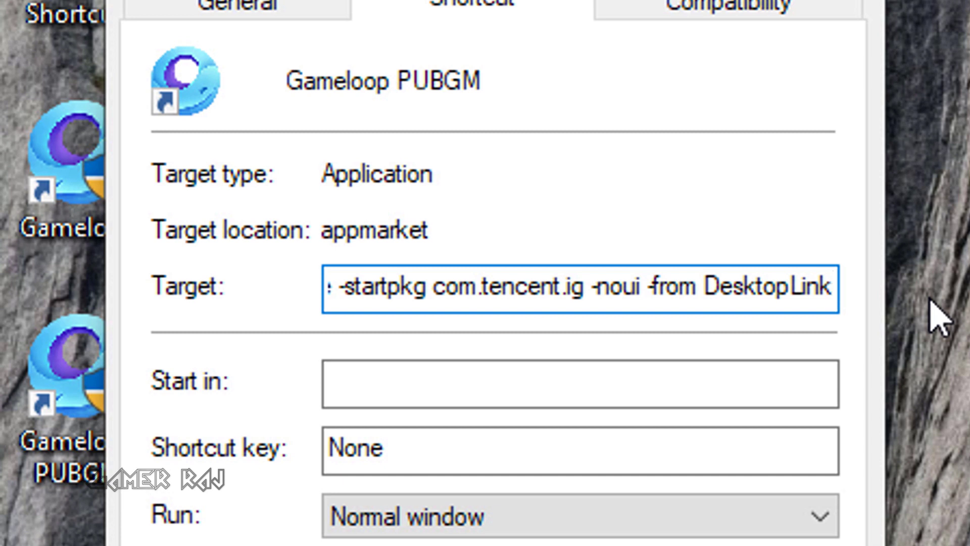
# Step: Check the spacing of the pasted target options, then apply and save the shortcut
pyautogui.press('Left')
pyautogui.press('Left')
pyautogui.press('Left')
pyautogui.press('Left')
pyautogui.press('Left')
pyautogui.press('Left')
pyautogui.press('Left')
pyautogui.press('Left')
pyautogui.press('Left')
pyautogui.press('Left')
pyautogui.press('Left')
pyautogui.press('Left')
pyautogui.press('Left')
pyautogui.press('Left')
pyautogui.press('Left')
pyautogui.press('Left')
pyautogui.press('Left')
pyautogui.press('Left')
pyautogui.press('Left')
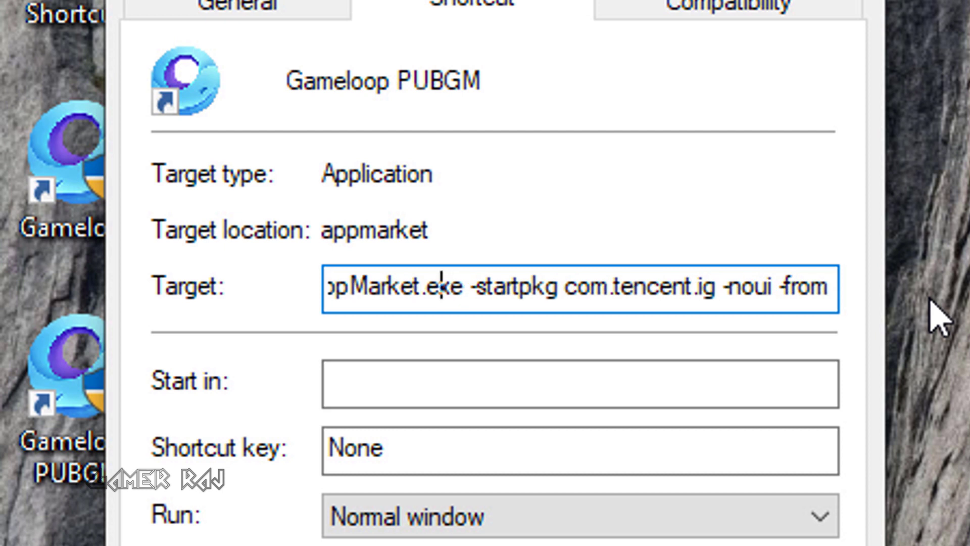
pyautogui.press('Right')
pyautogui.press('Right')
pyautogui.press('Right')
pyautogui.press('Right')
pyautogui.press('Right')
pyautogui.press('Right')
pyautogui.press('Right')
pyautogui.press('Right')
pyautogui.press('Right')
pyautogui.press('Right')
pyautogui.press('Right')
pyautogui.press('Right')
pyautogui.press('Right')
pyautogui.press('Right')
pyautogui.press('Right')
pyautogui.press('Right')
pyautogui.press('Right')
pyautogui.press('Right')
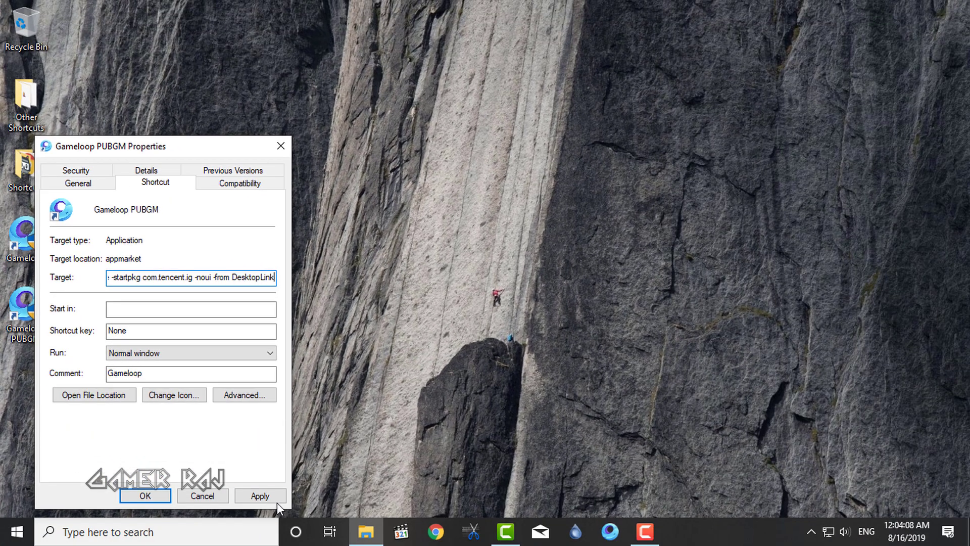
pyautogui.click(269, 495)
pyautogui.click(152, 498)
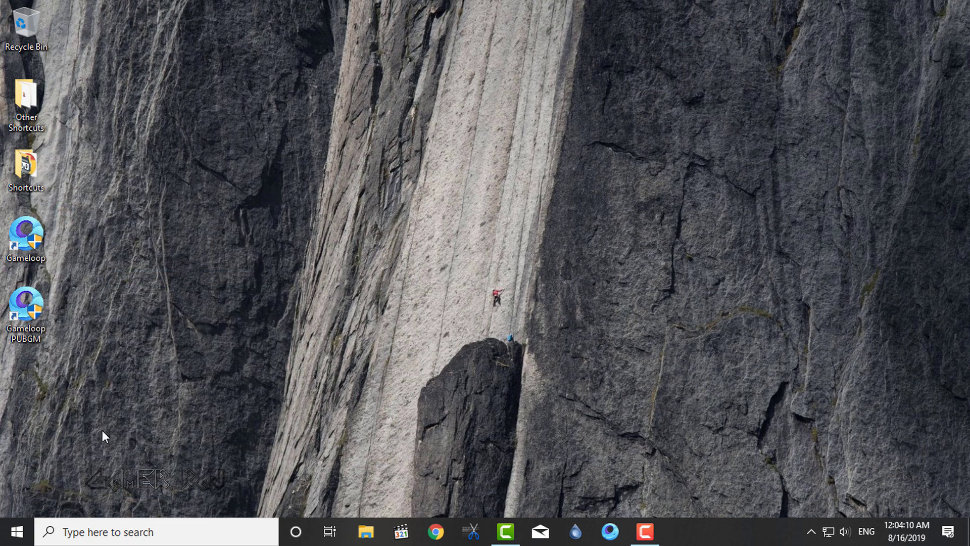
# Step: Launch the Gameloop PUBGM shortcut and bring the loading GameLoop window to front
pyautogui.doubleClick(27, 314)
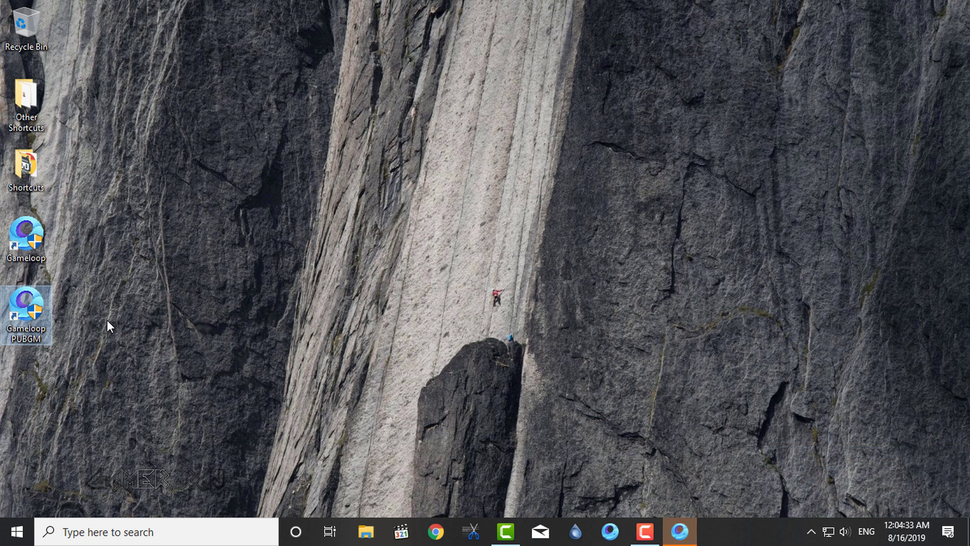
pyautogui.click(678, 528)
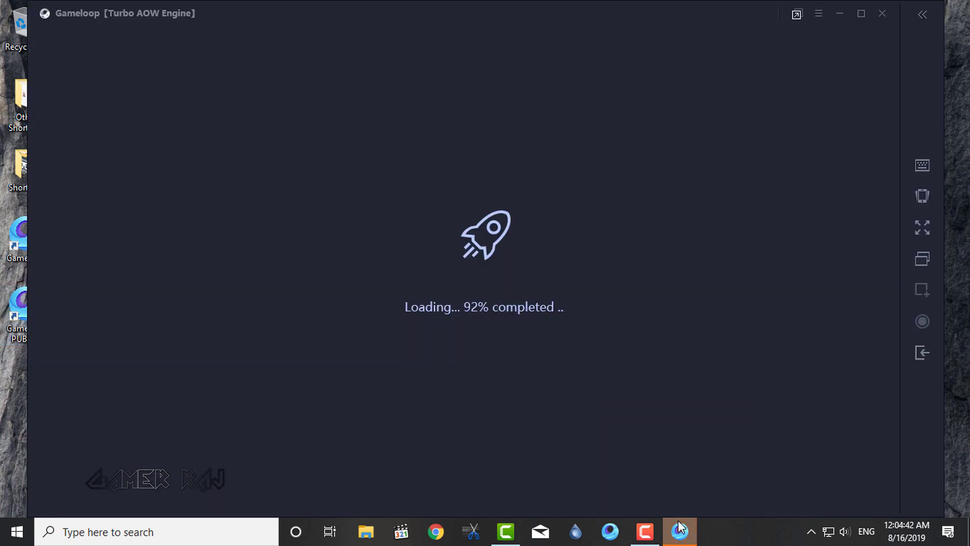